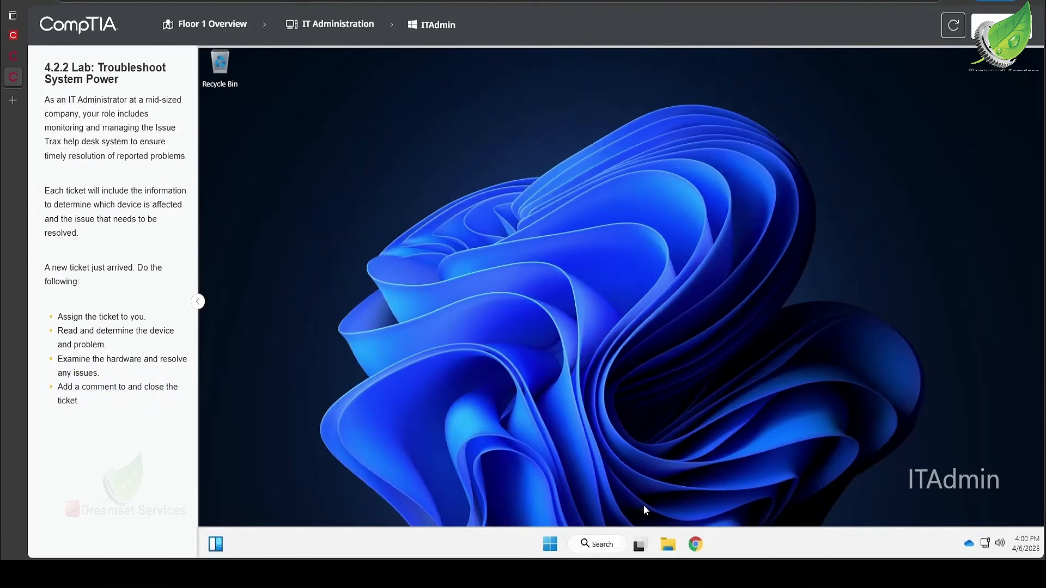
Open the "Computer won't power on" ticket in Issue Trax and maximize the ticket window.
left_click(550, 545)
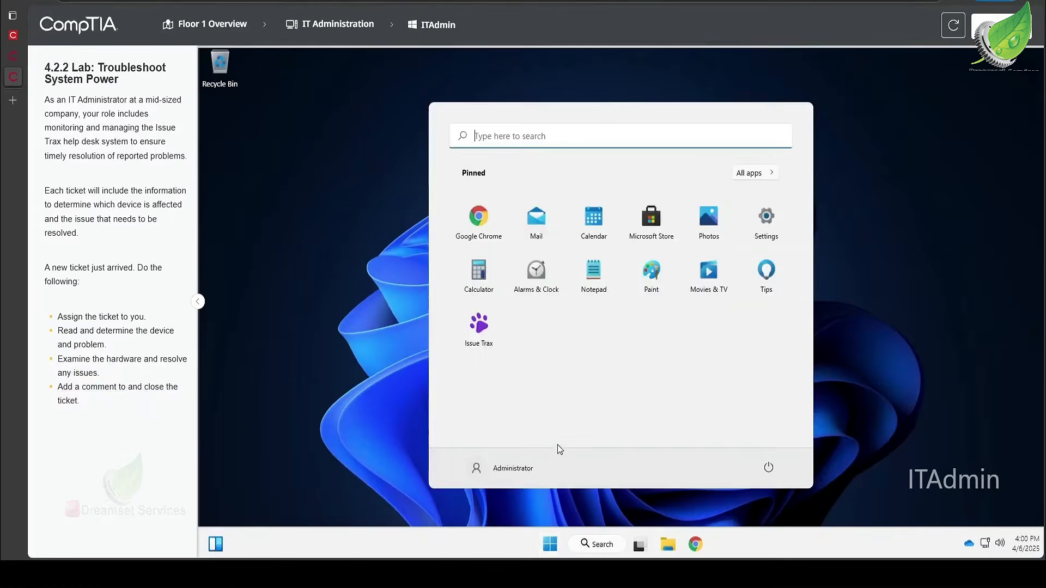
left_click(476, 335)
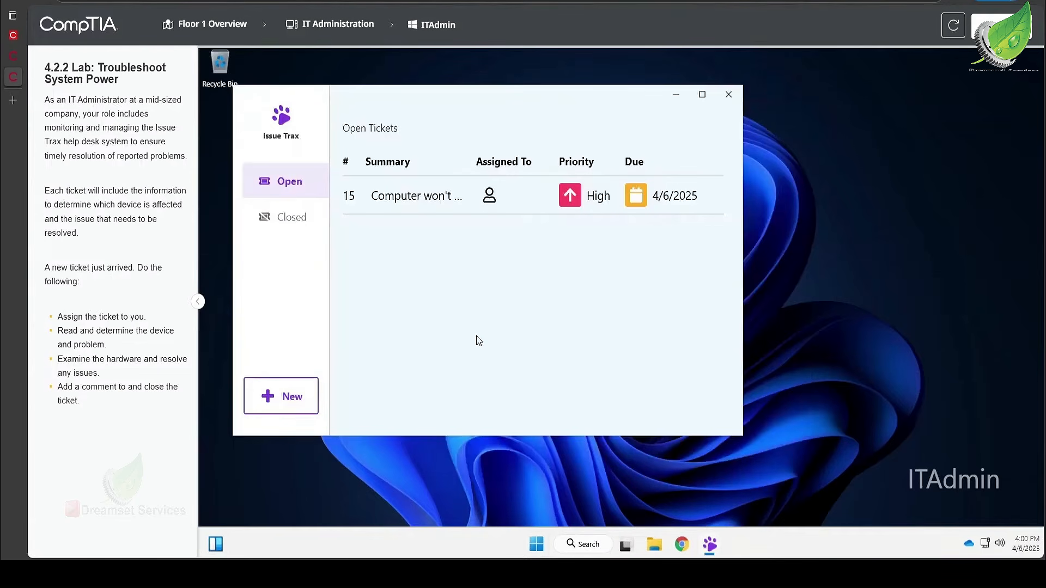
left_click(416, 197)
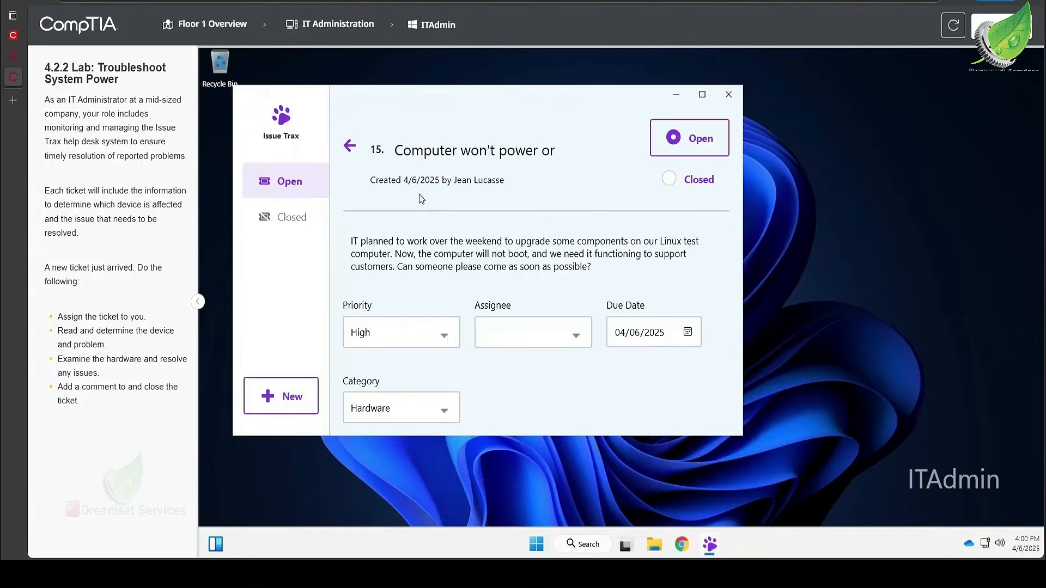
left_click(704, 94)
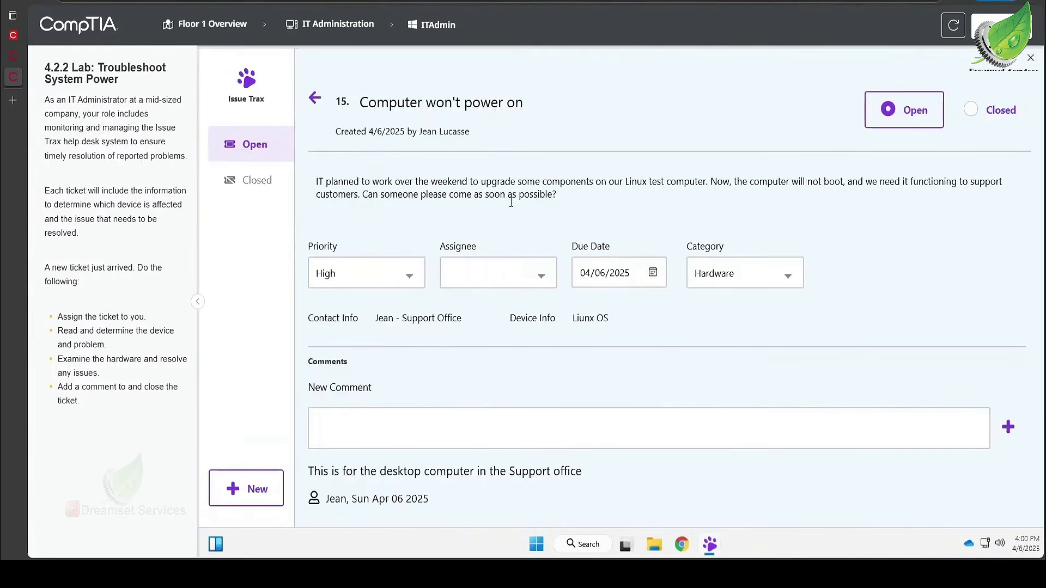
Read the ticket's problem description and assign the ticket to Me.
left_click_drag(316, 183, 556, 200)
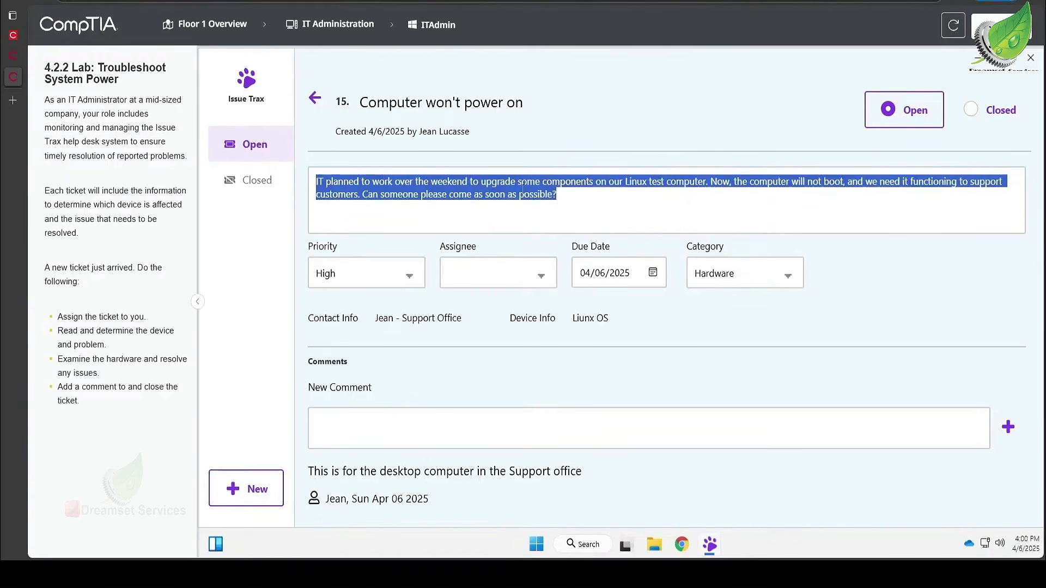
left_click(584, 137)
left_click_drag(358, 178, 476, 181)
left_click(503, 176)
left_click_drag(576, 177, 371, 200)
left_click(735, 180)
left_click(437, 196)
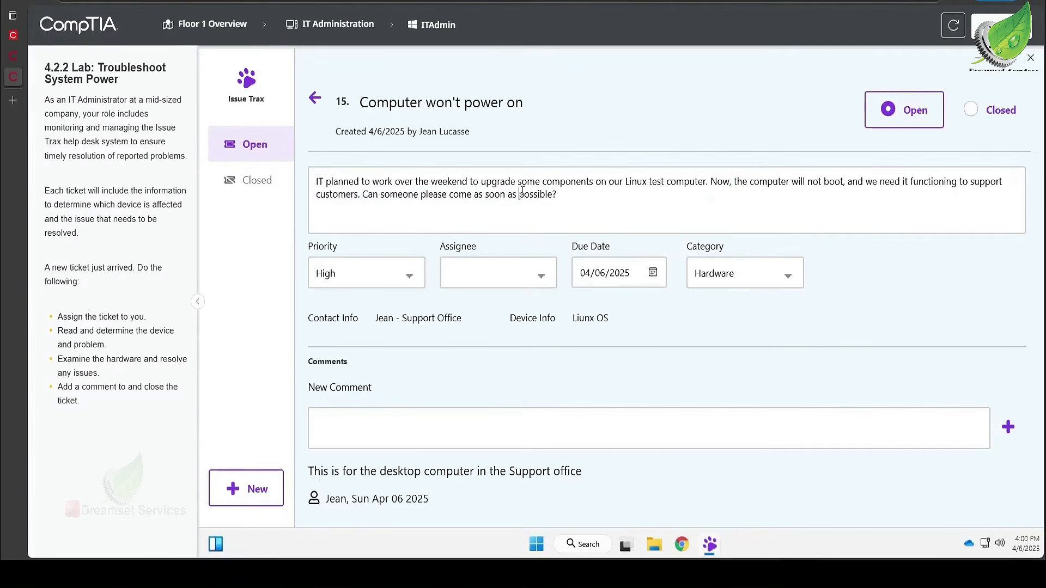
left_click(489, 276)
left_click(484, 304)
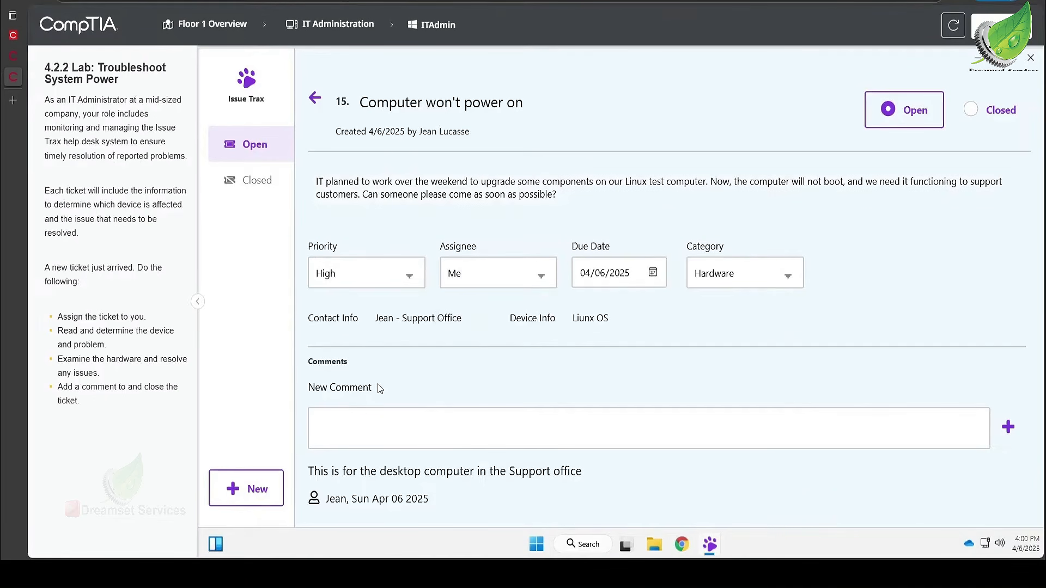
Post a ticket comment greeting the requester by name, followed by "we're working on it. Thank you for your patience.".
left_click(359, 420)
type("Hi Lucasse ,")
type("we're working ")
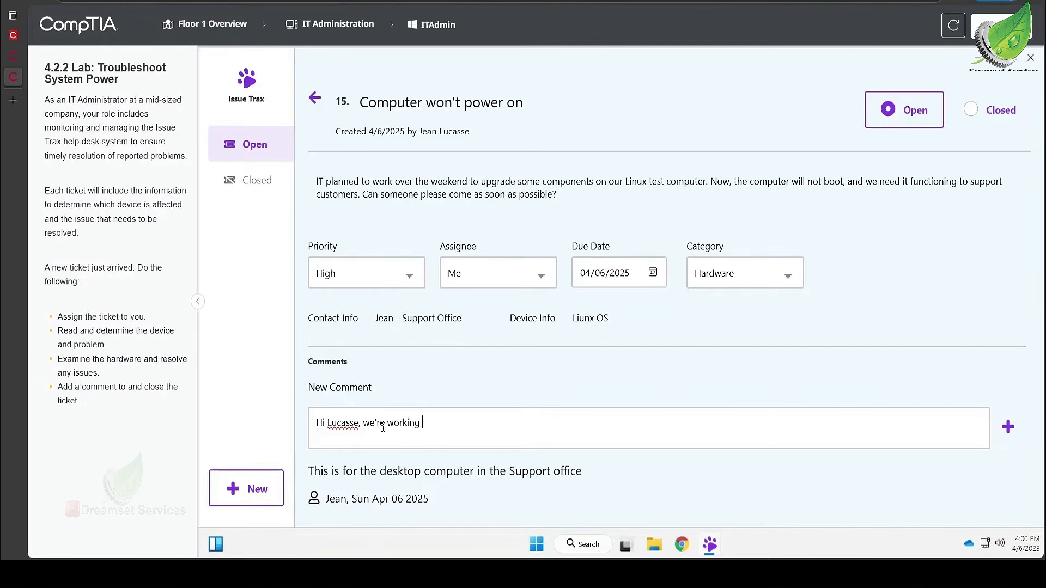
type("on it. Thank you for yo")
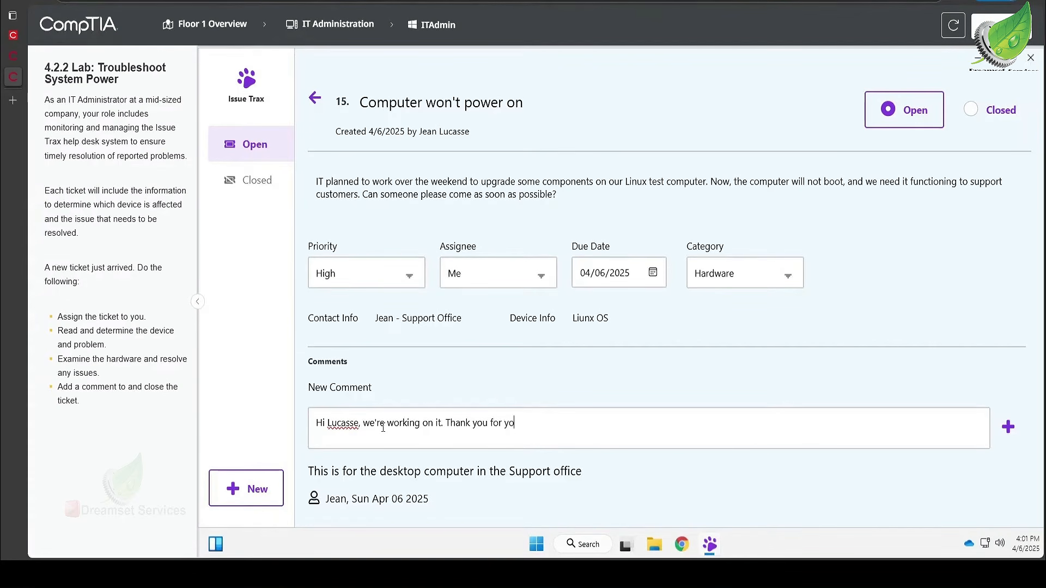
type("ur patience.")
left_click(1008, 427)
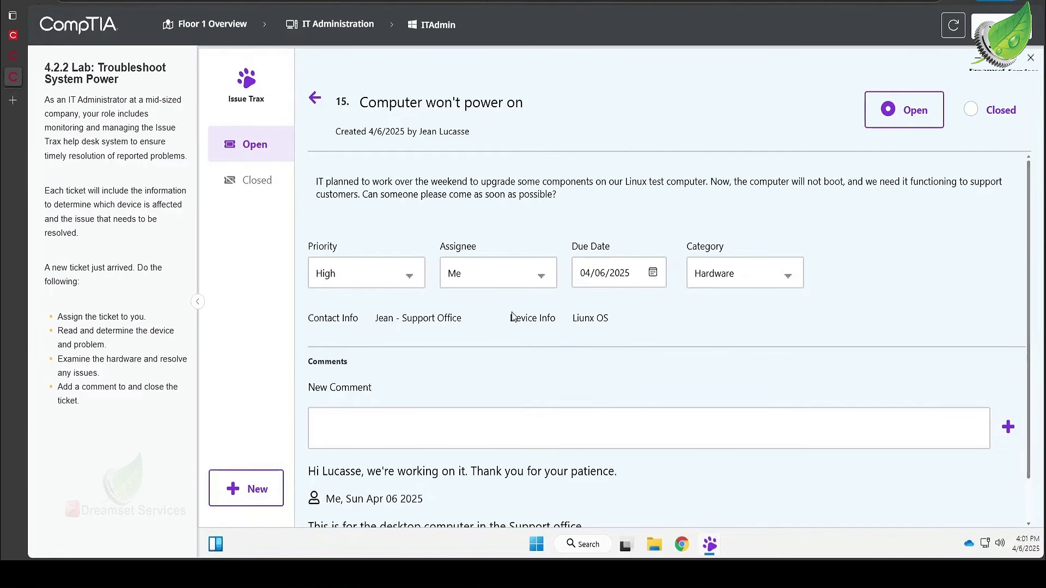
Correct the spelling of the ticket's device info to "Linux OS".
left_click(585, 321)
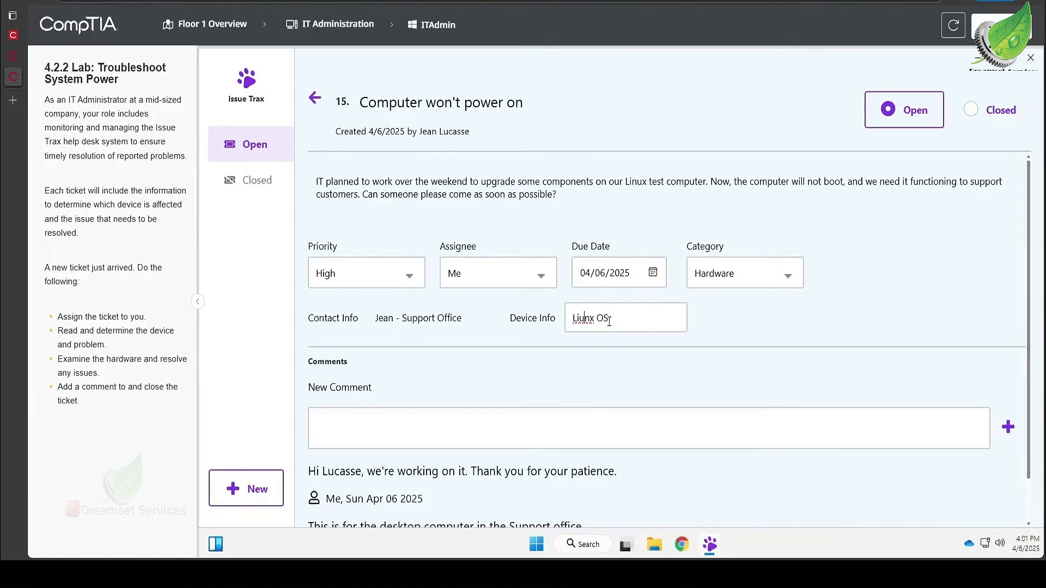
key("BackSpace")
type("u")
left_click(766, 317)
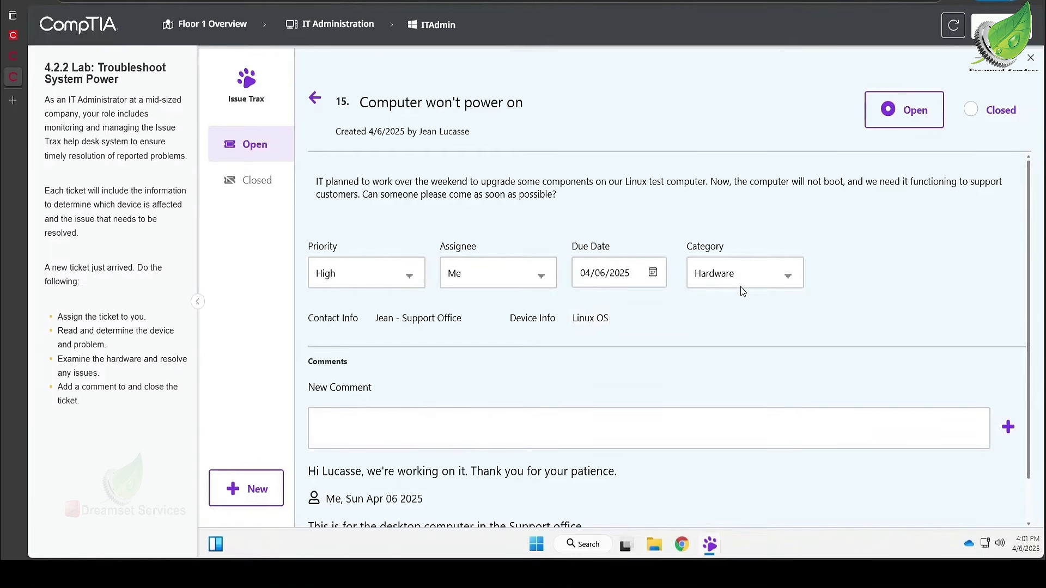
Check the ticket's comments and go to the Support Office hardware from the Floor 1 overview.
scroll(730, 272, "down", 1)
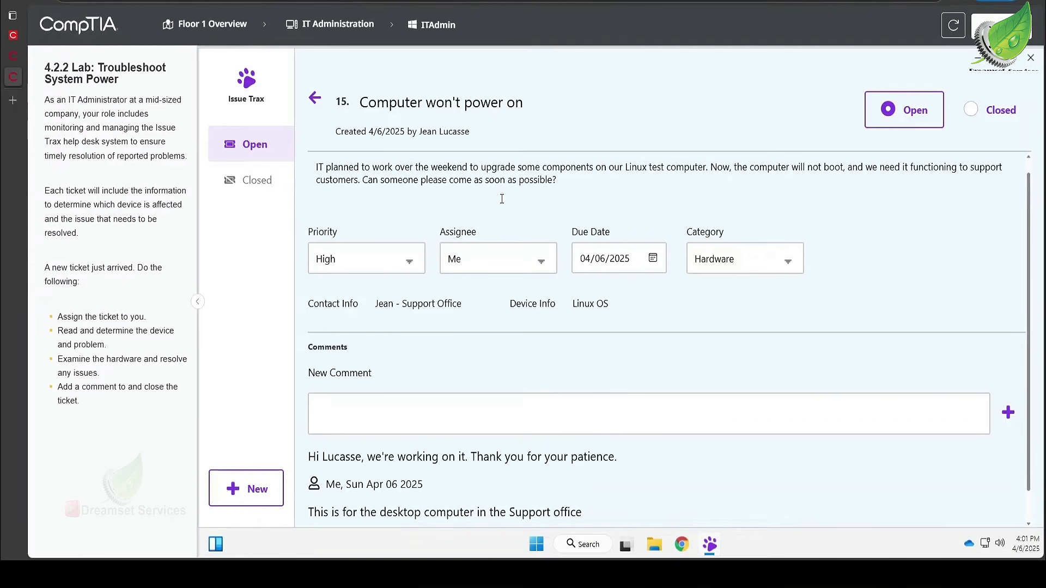
scroll(502, 199, "down", 1)
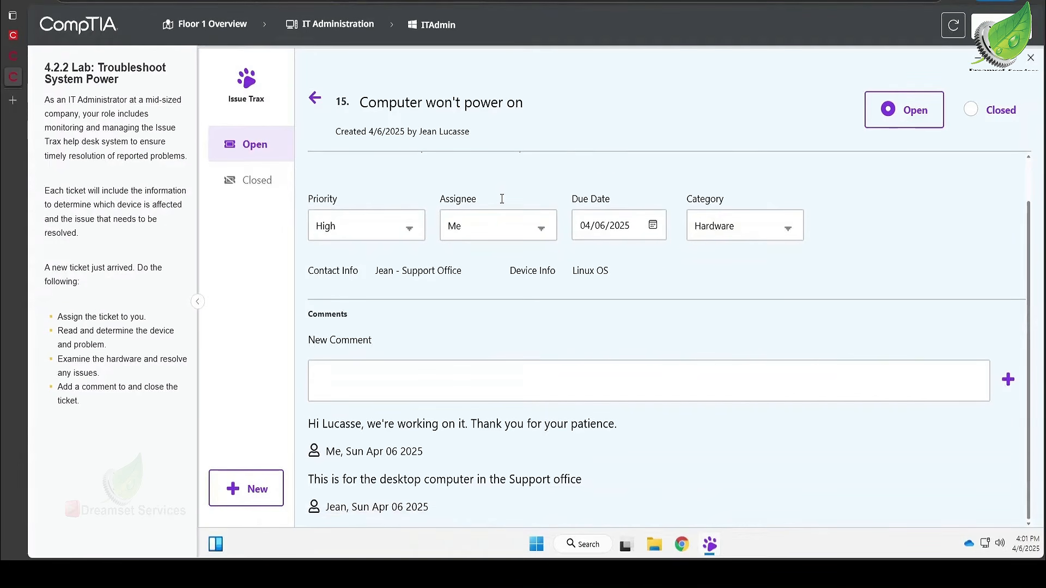
scroll(503, 203, "up", 1)
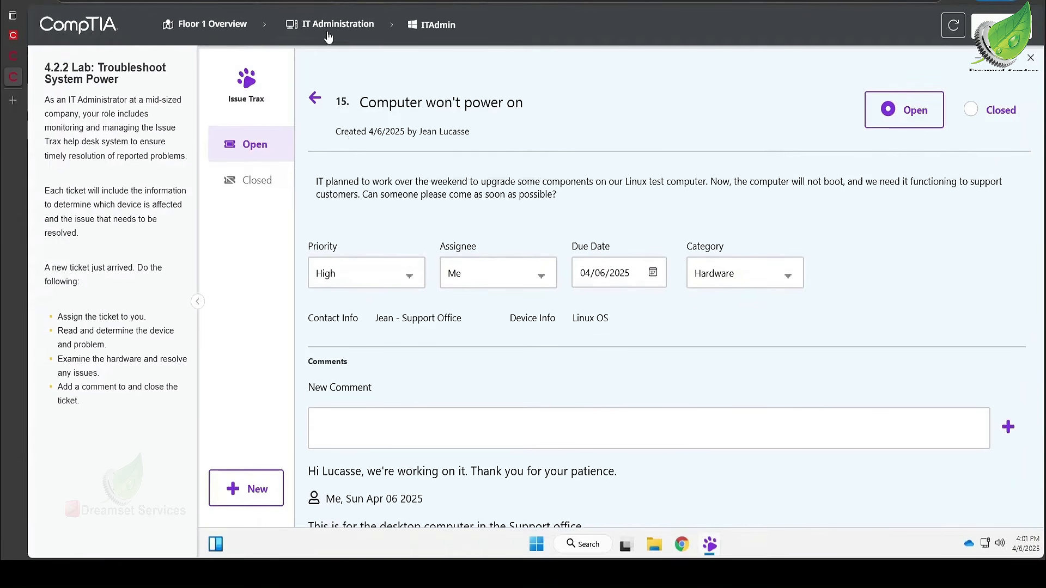
left_click(189, 24)
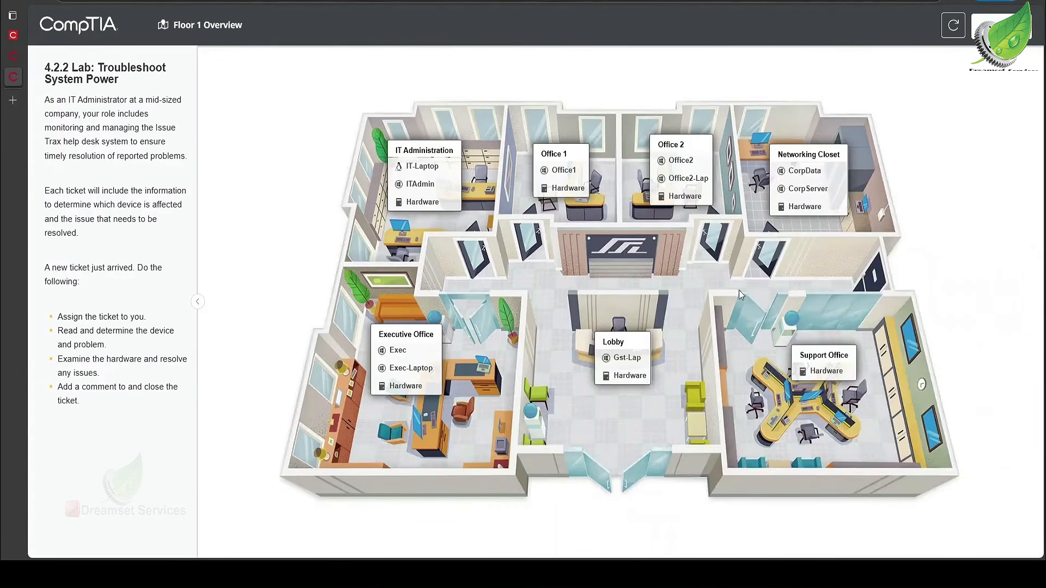
left_click(824, 366)
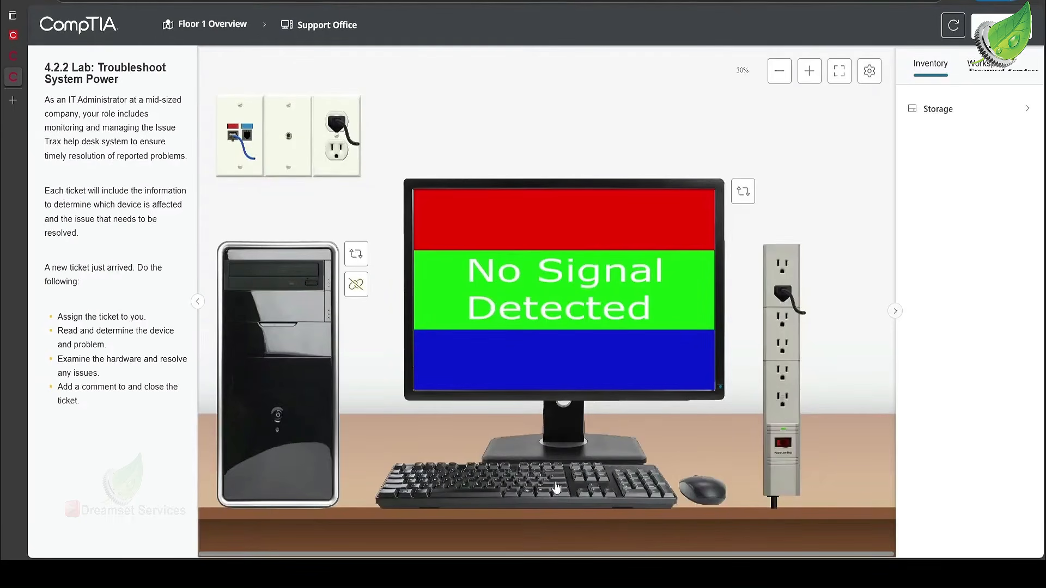
Inspect the power strip's plug at the wall outlet and try to power on the desktop computer.
left_click(340, 127)
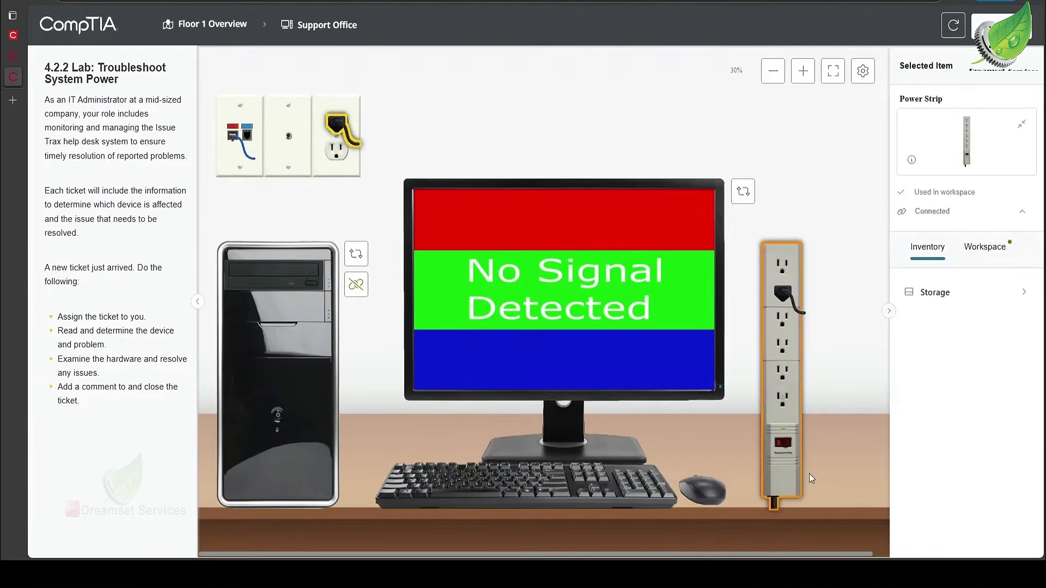
left_click(287, 391)
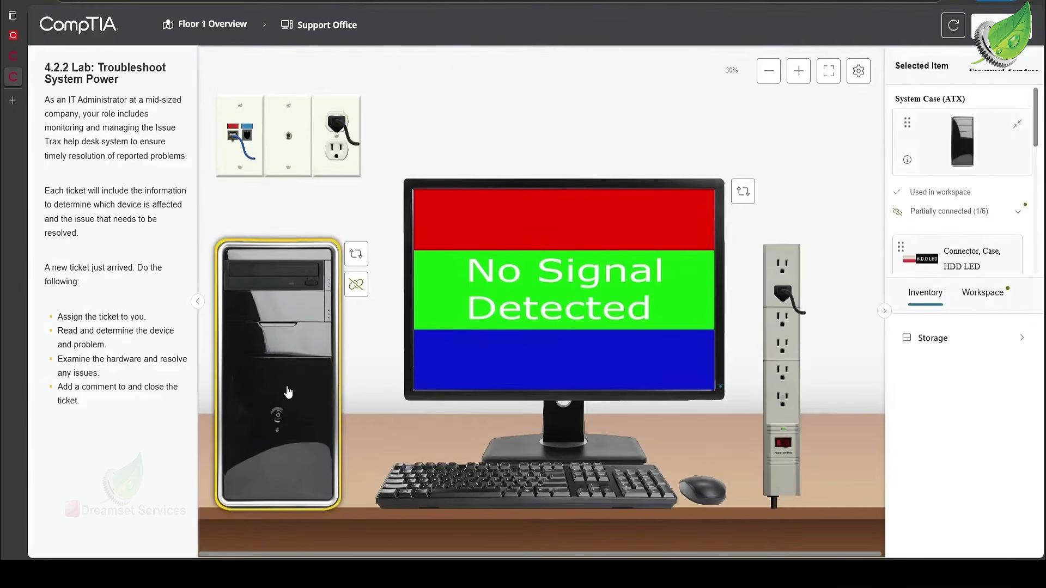
left_click(276, 420)
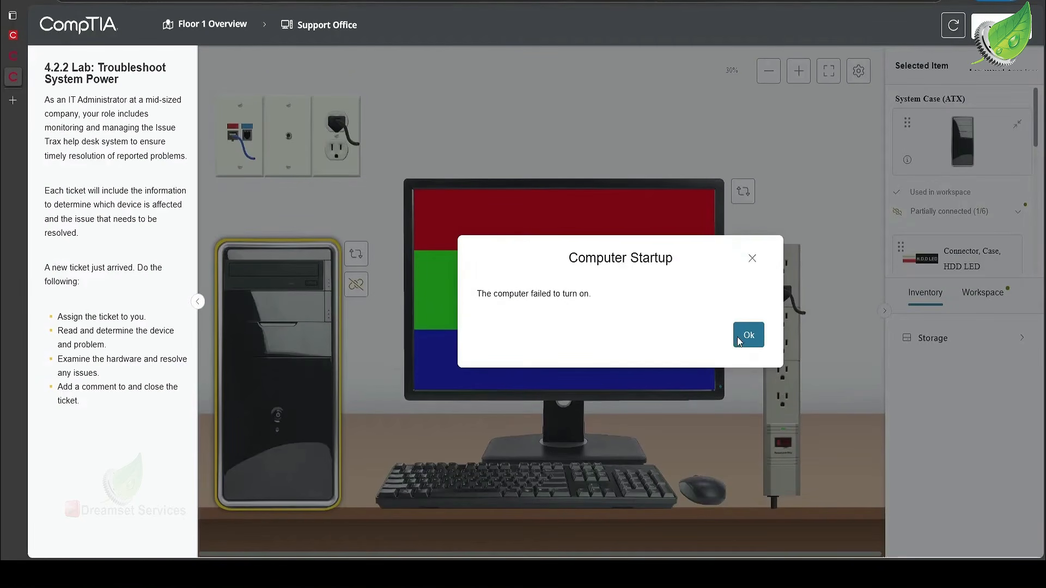
left_click(747, 336)
Show the back of the system case and plug the AC power cable's male connector into the power strip.
left_click(354, 259)
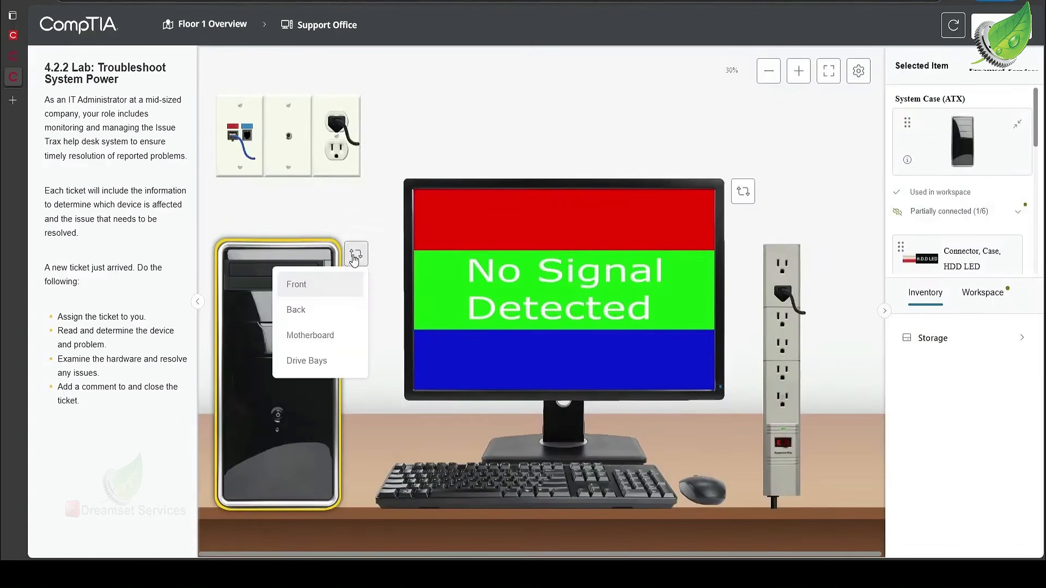
left_click(333, 309)
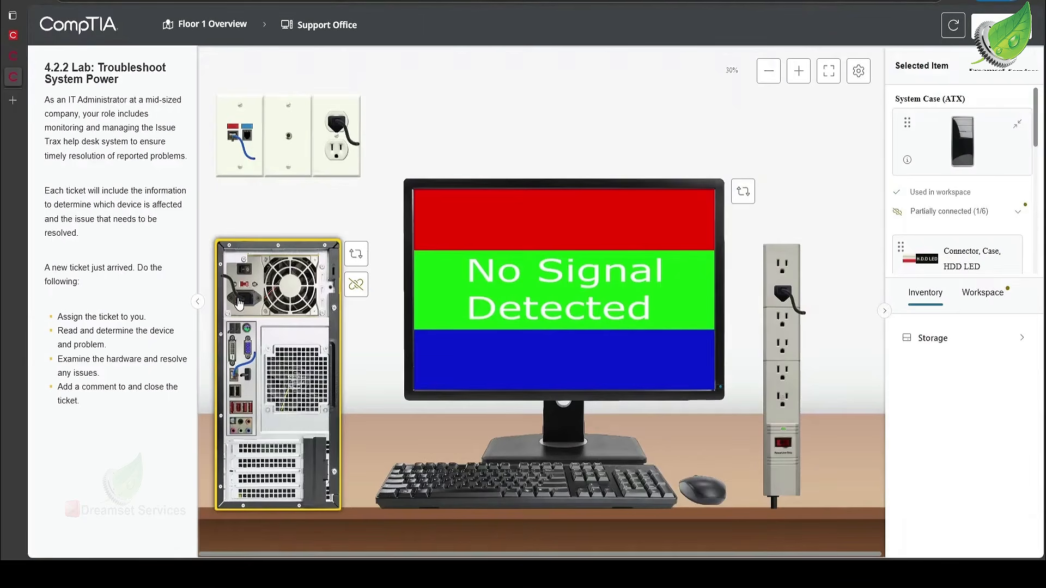
left_click(240, 303)
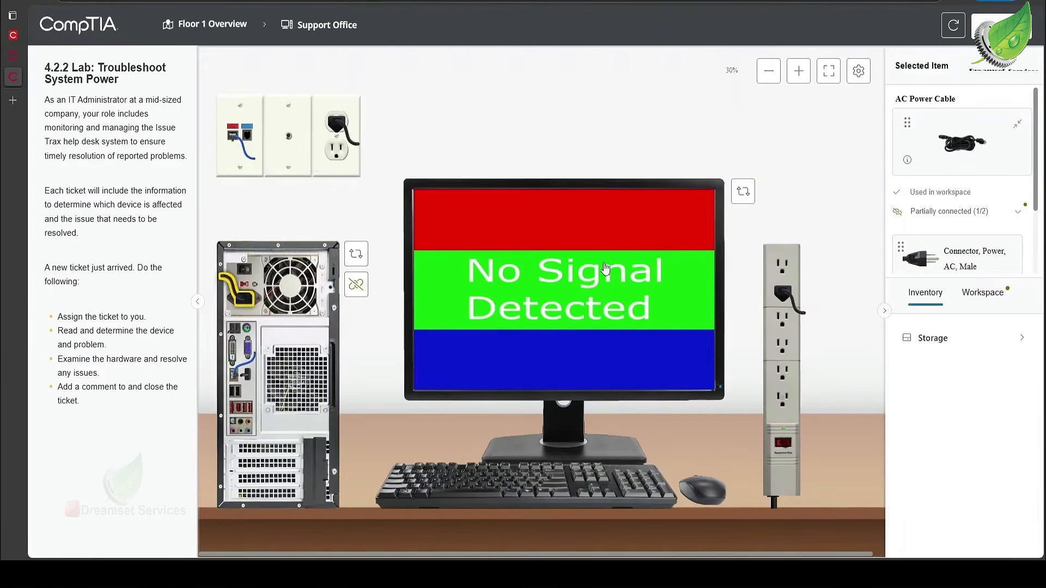
left_click_drag(938, 268, 785, 375)
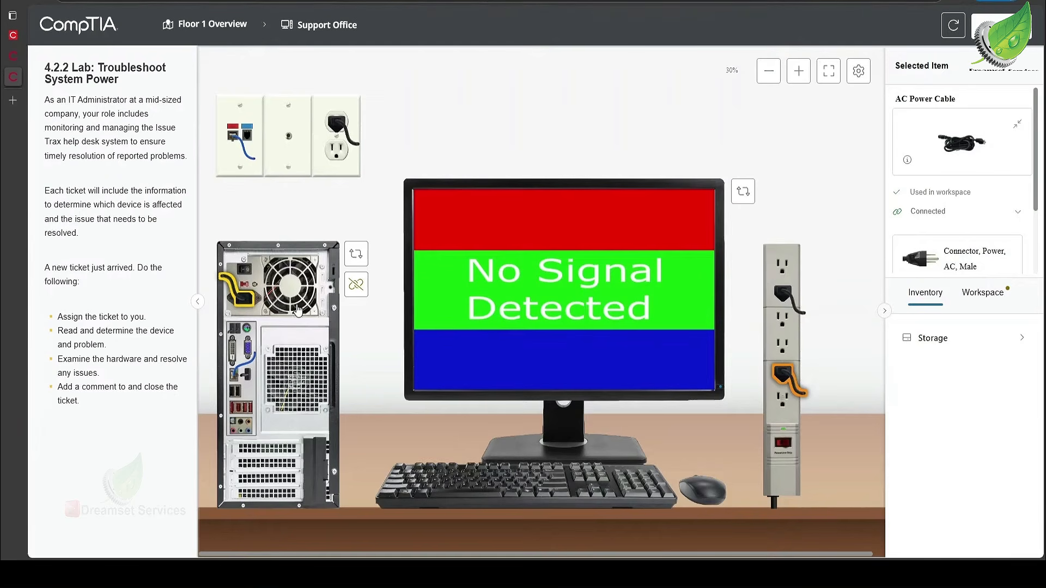
Test the power supply's switch on the back of the system case by toggling it.
scroll(277, 297, "up", 5)
left_click_drag(508, 557, 406, 552)
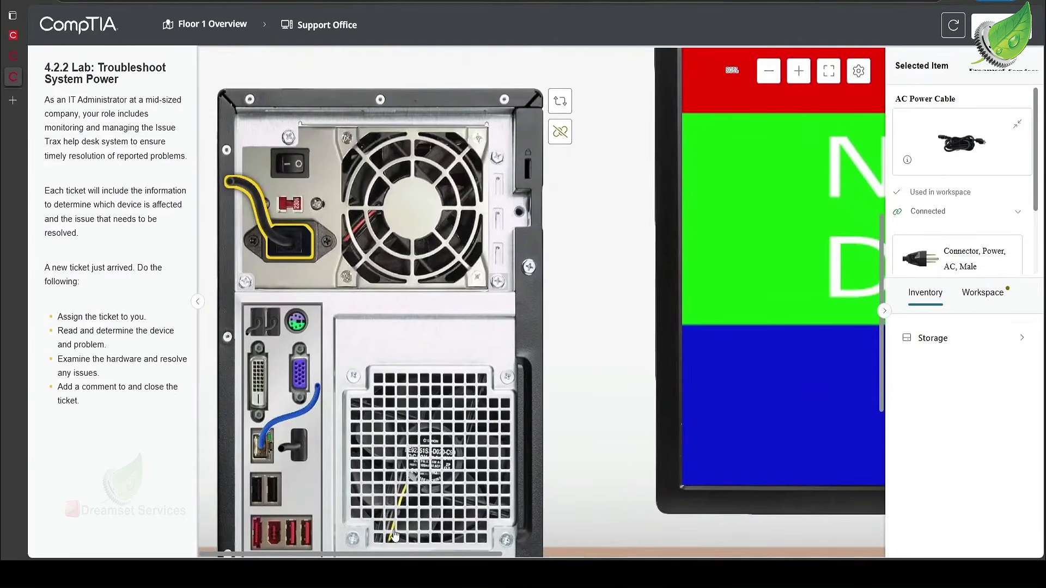
left_click(287, 166)
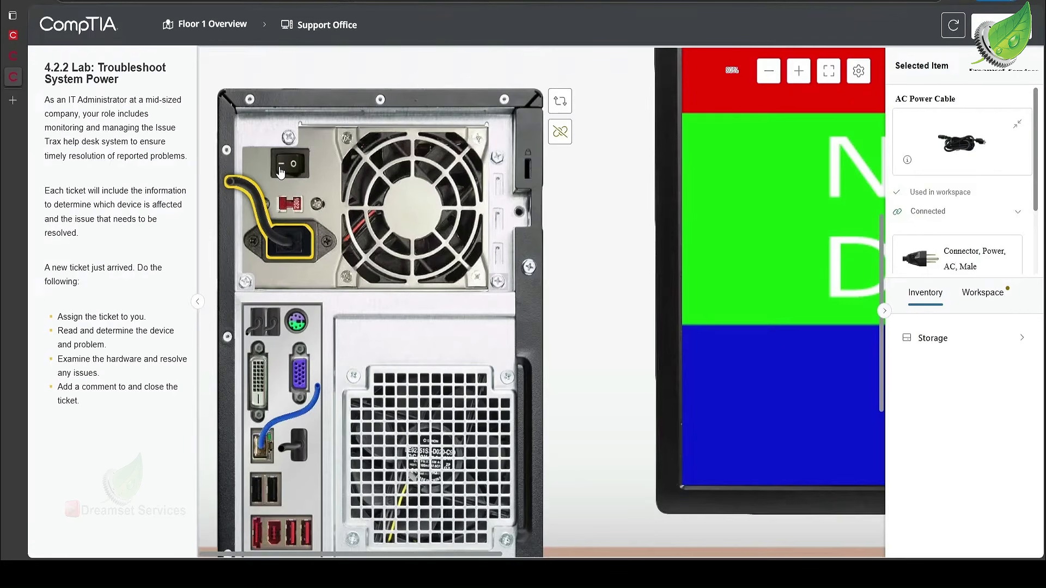
Show the front of the system case and try to power on the computer again.
left_click(560, 109)
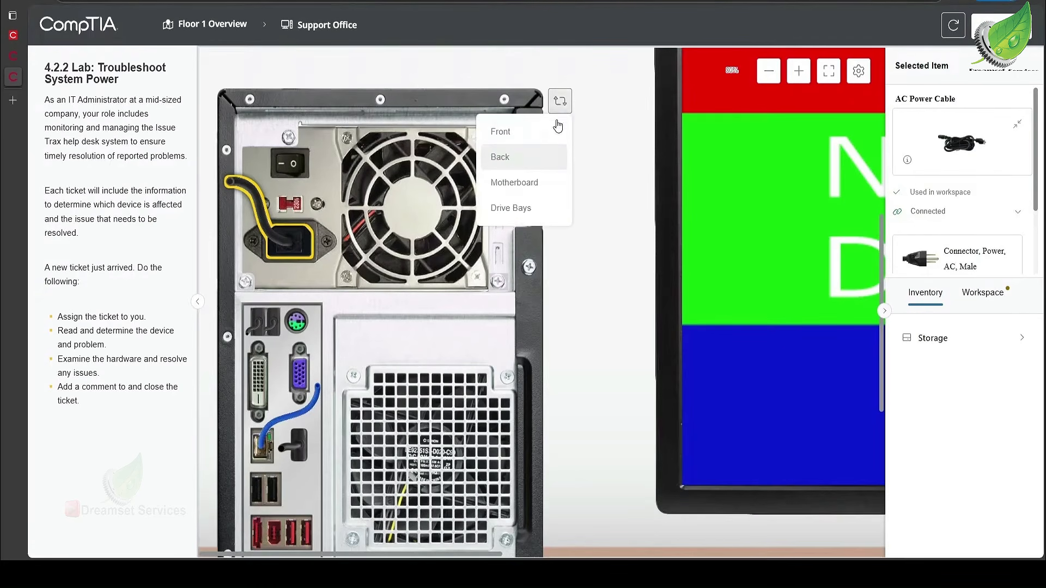
left_click(501, 135)
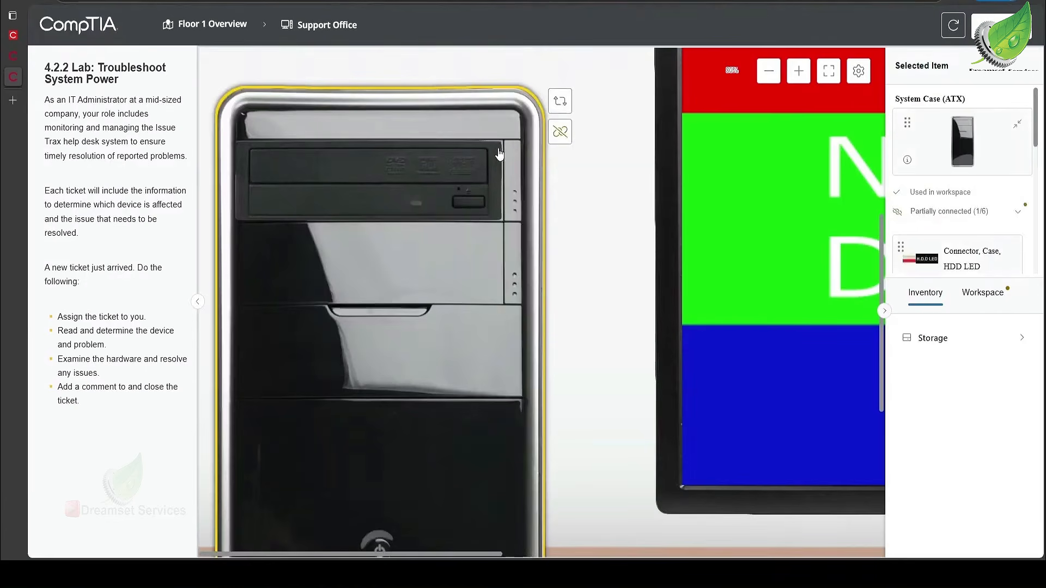
scroll(404, 352, "down", 1)
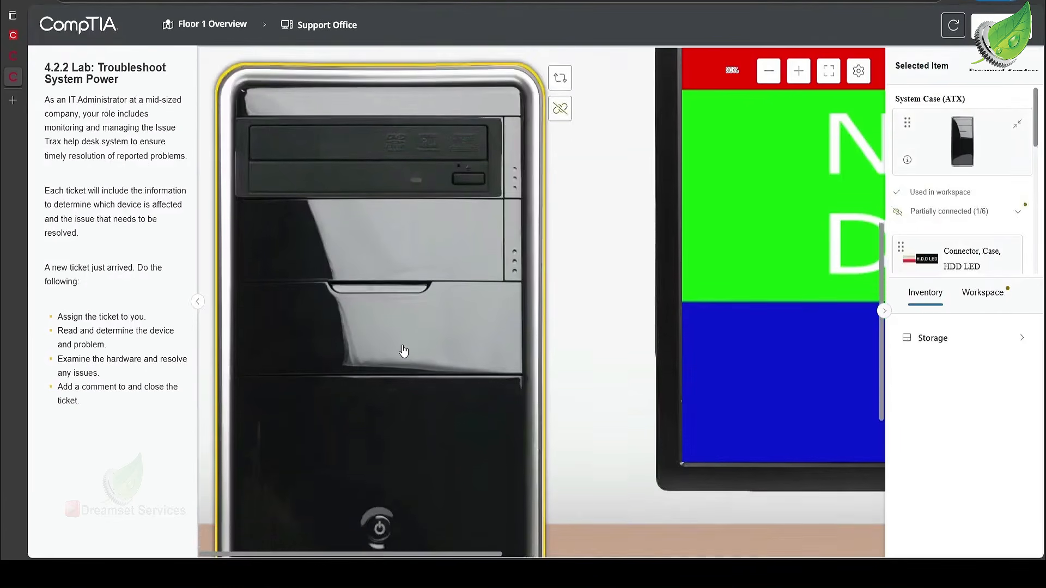
scroll(404, 352, "down", 5)
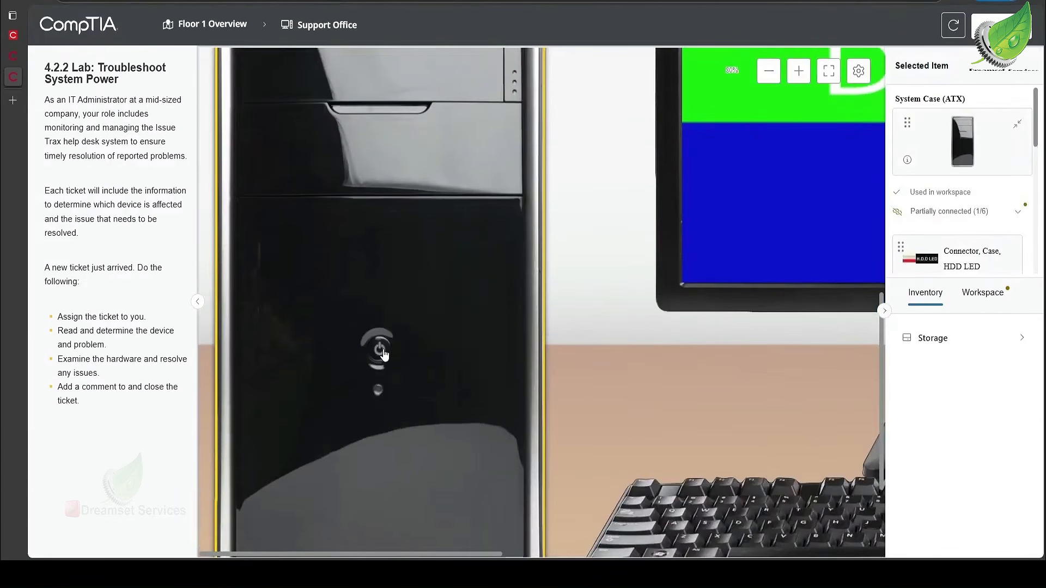
left_click(381, 350)
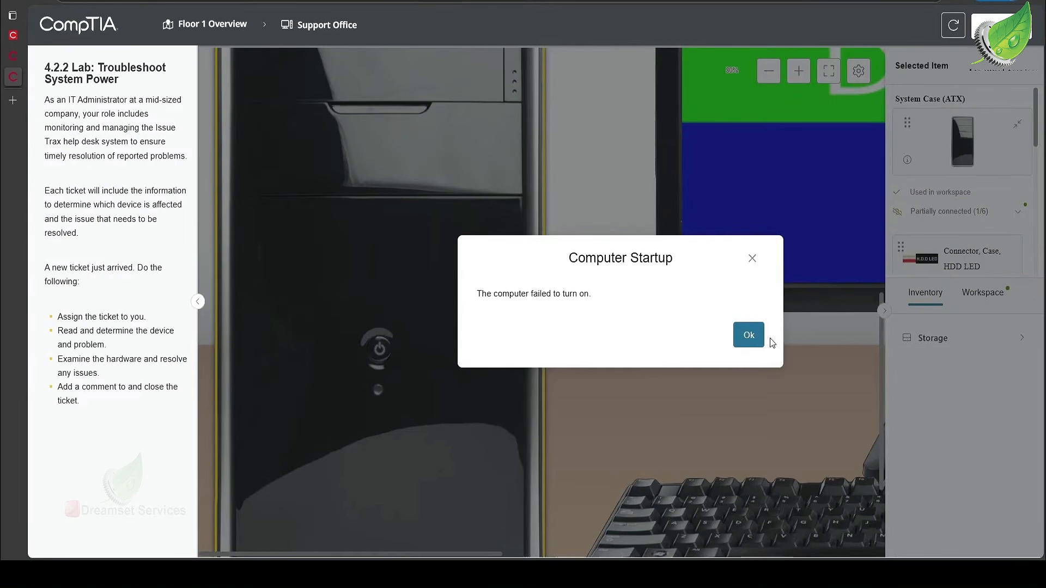
left_click(749, 335)
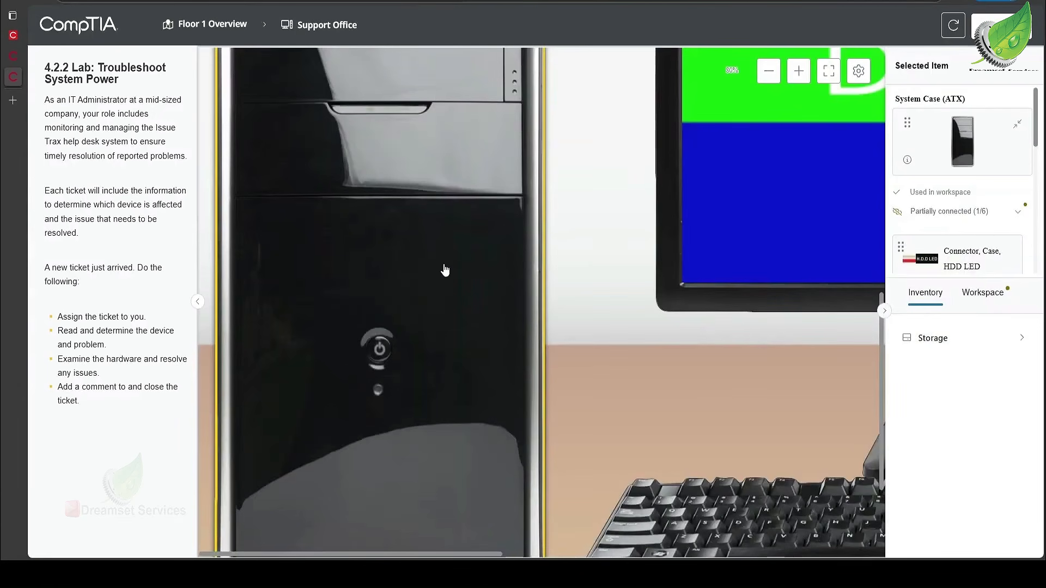
Select the power strip and open its item details to inspect it.
scroll(446, 270, "down", 5)
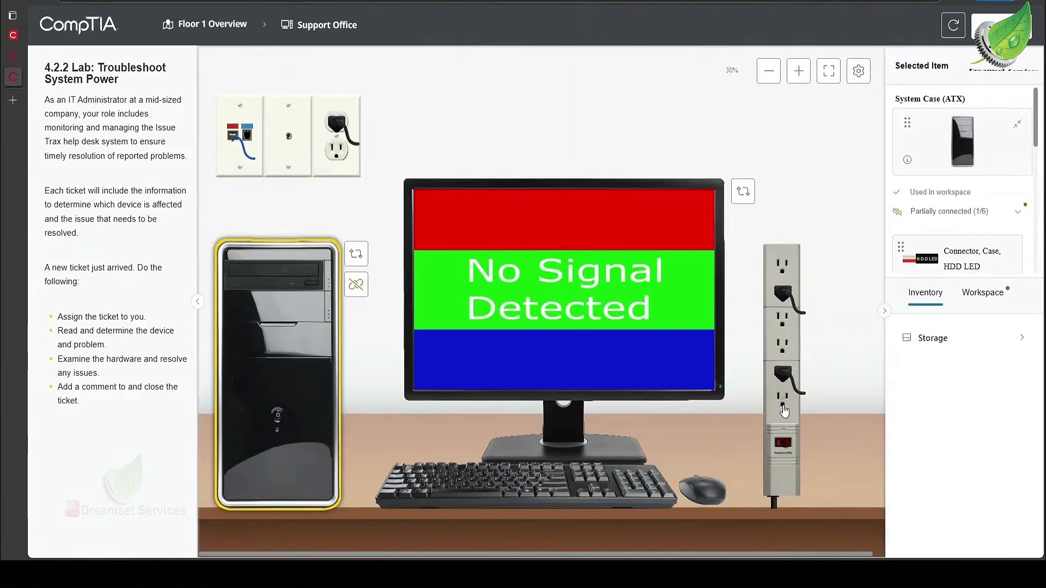
left_click(786, 421)
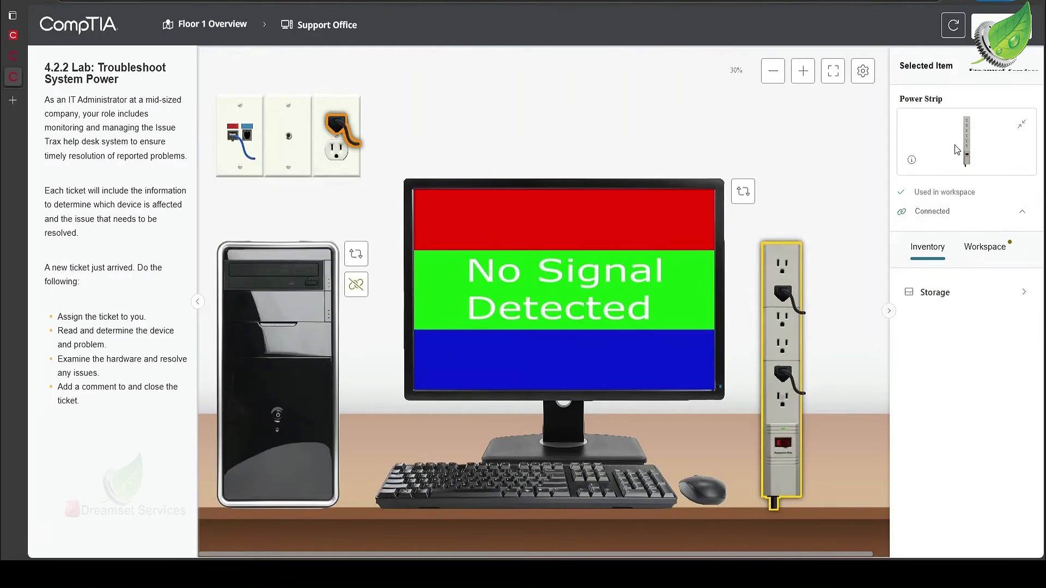
left_click(911, 162)
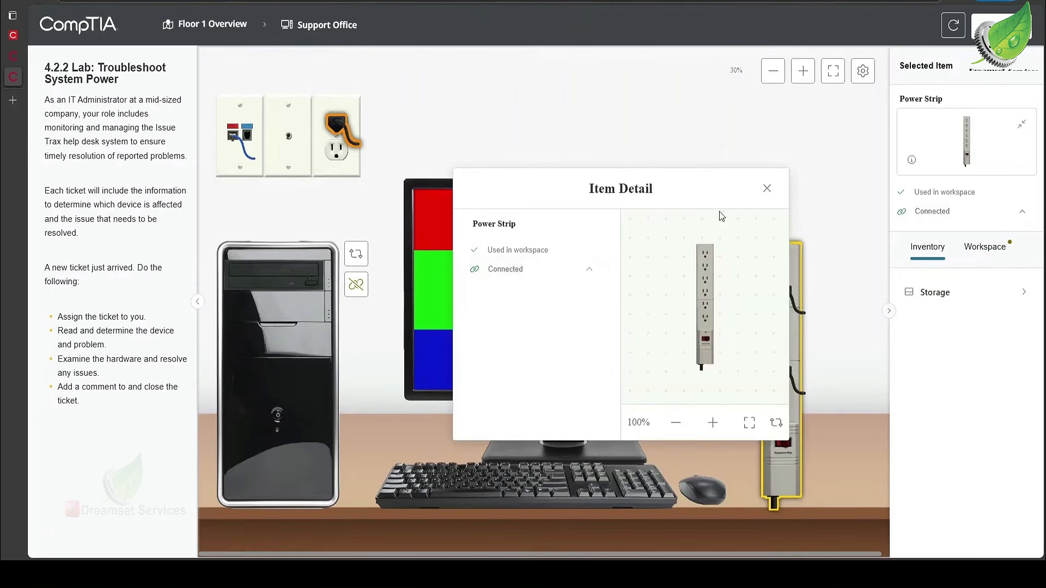
Close the power strip's item details and show the back of the system case.
left_click(766, 188)
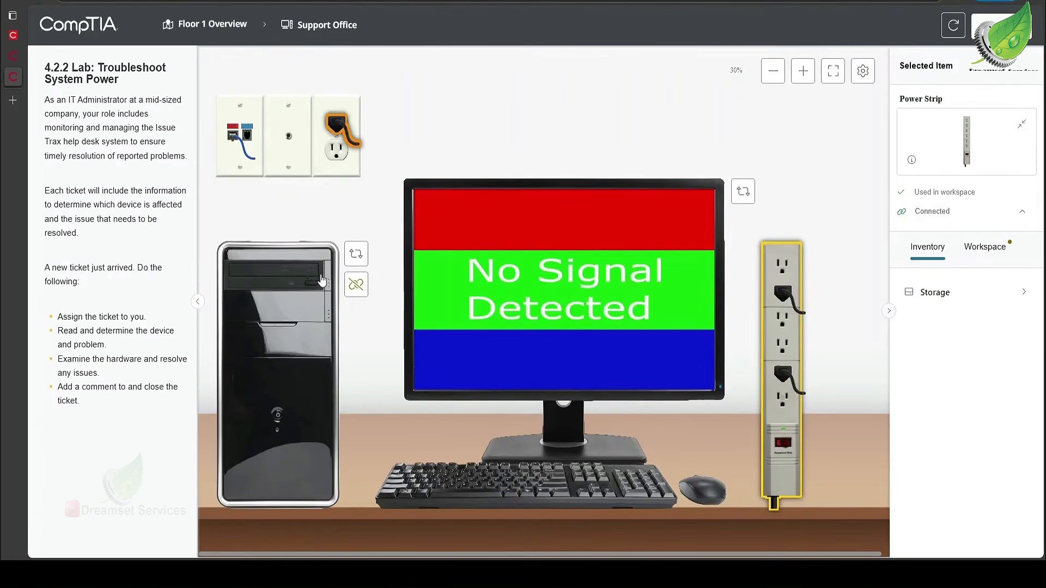
left_click(356, 254)
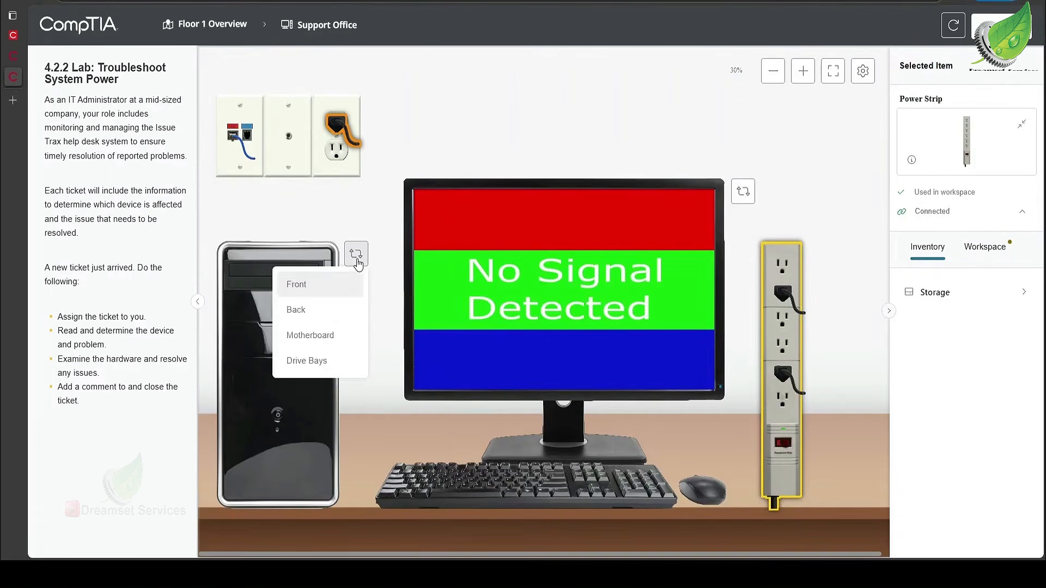
left_click(315, 309)
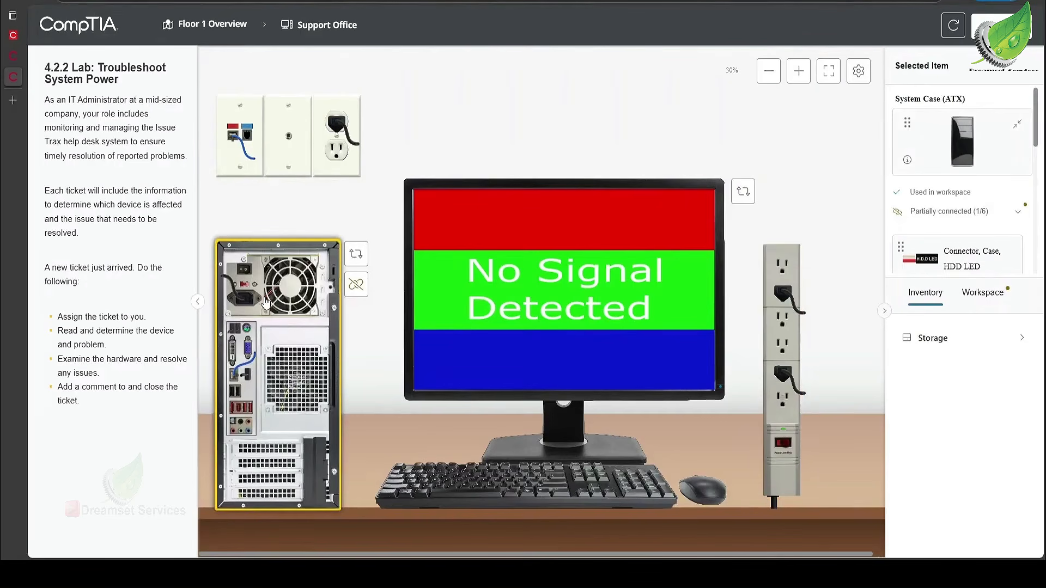
Show the motherboard side of the system case and inspect the power supply and the heat sink and fan.
left_click(356, 254)
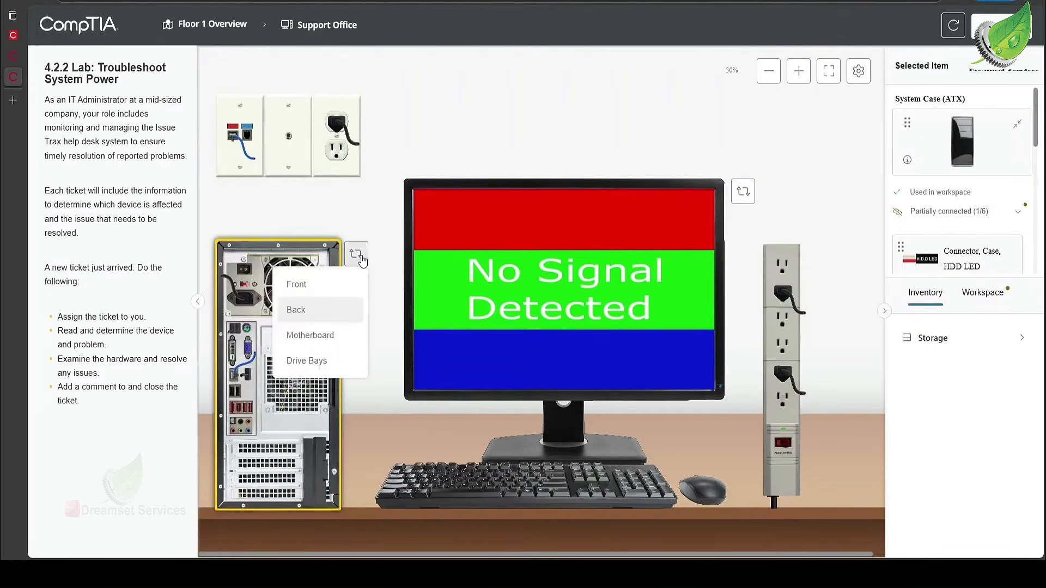
left_click(311, 336)
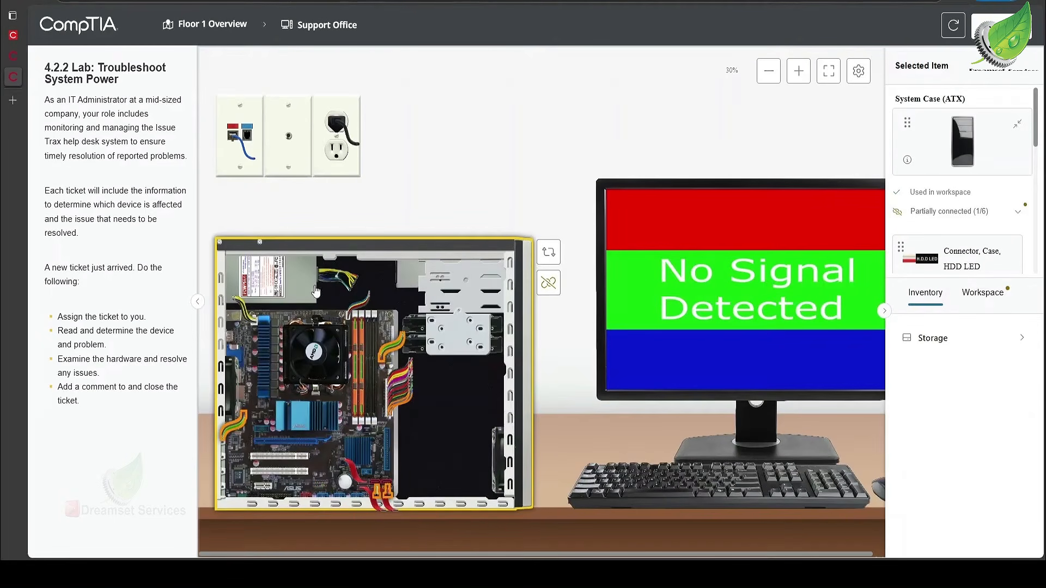
left_click(291, 284)
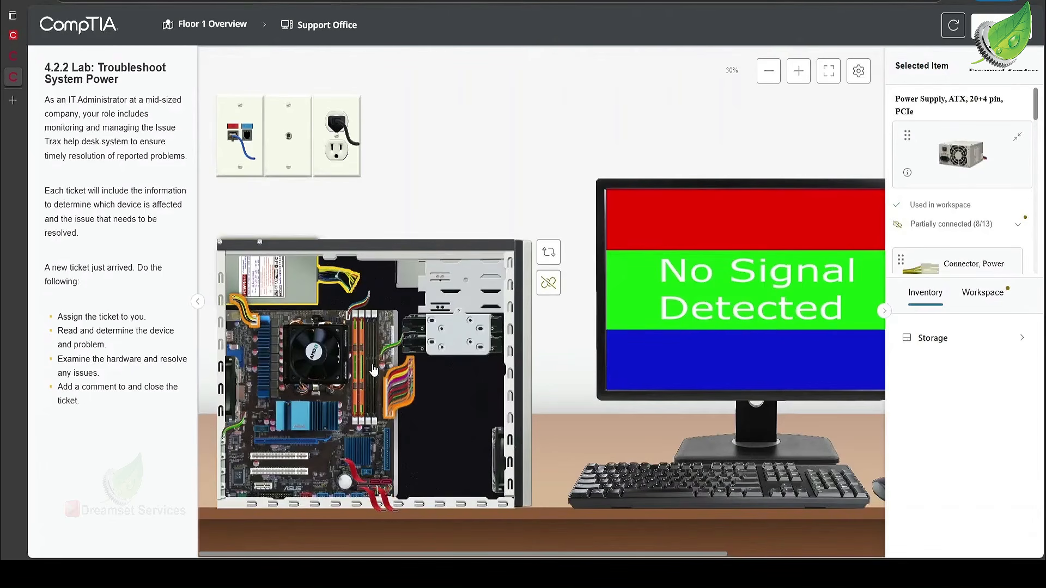
scroll(373, 370, "up", 5)
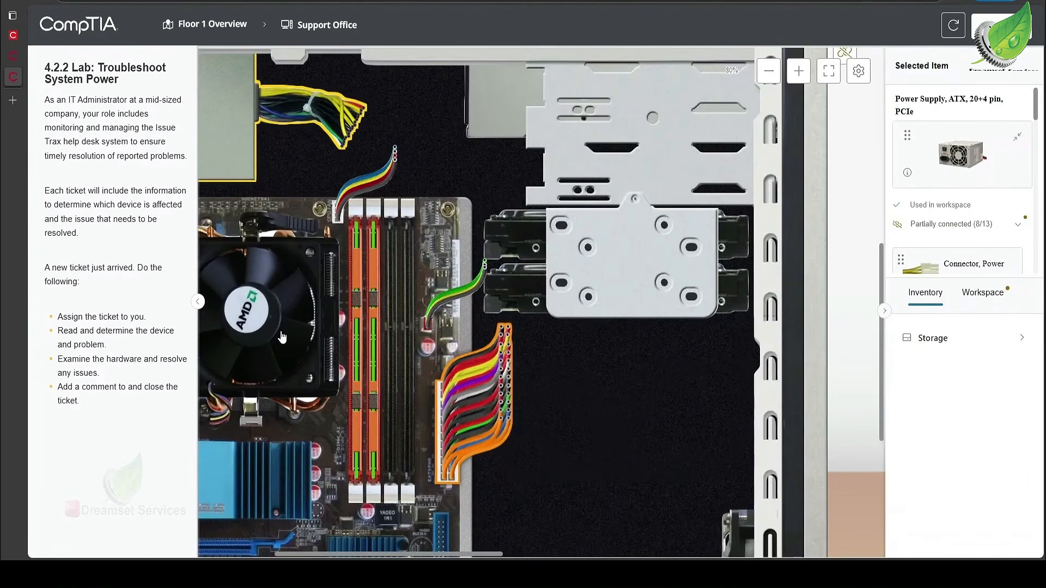
left_click(282, 337)
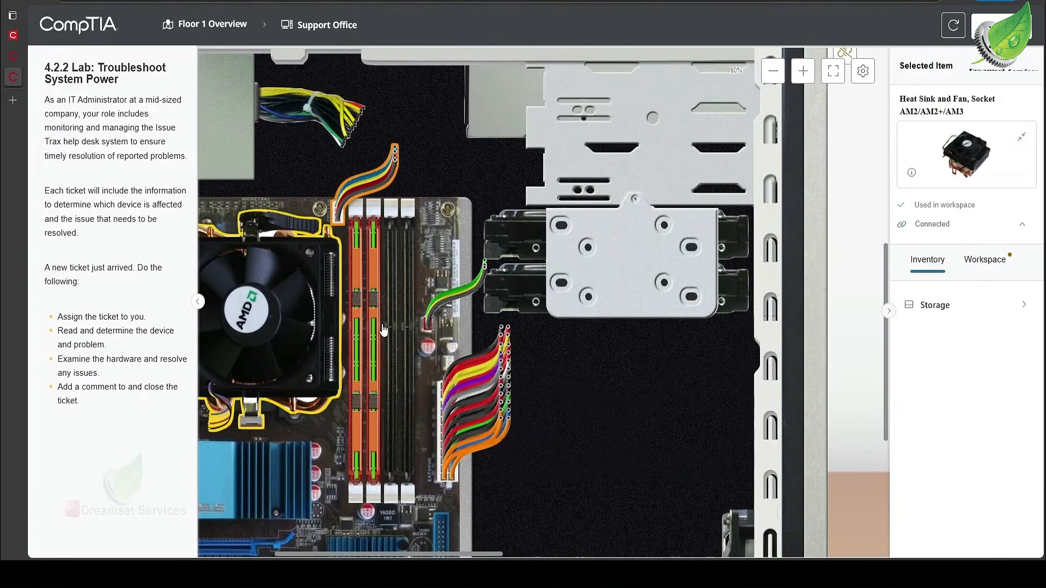
scroll(383, 330, "down", 5)
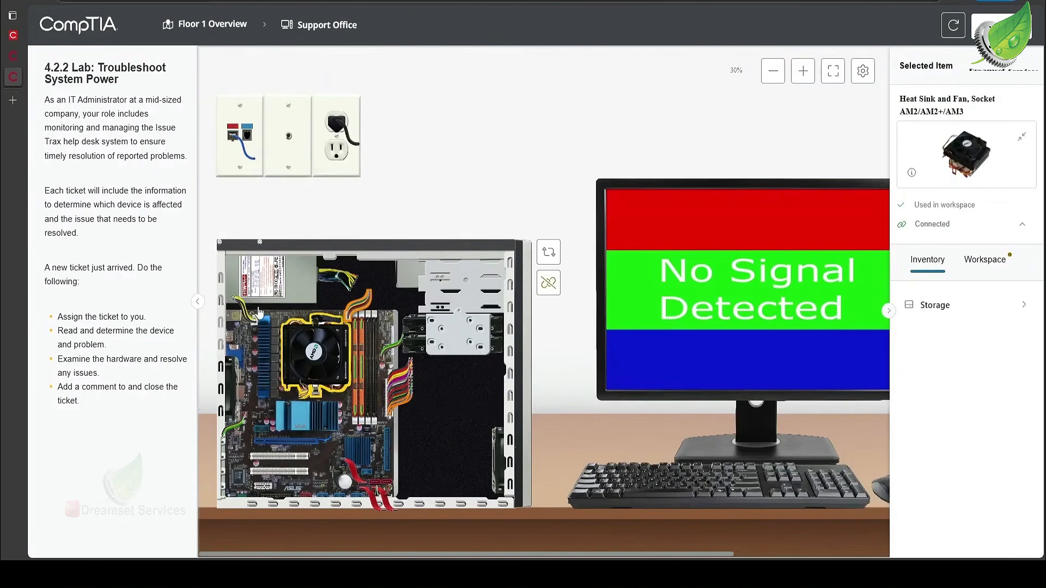
left_click(261, 282)
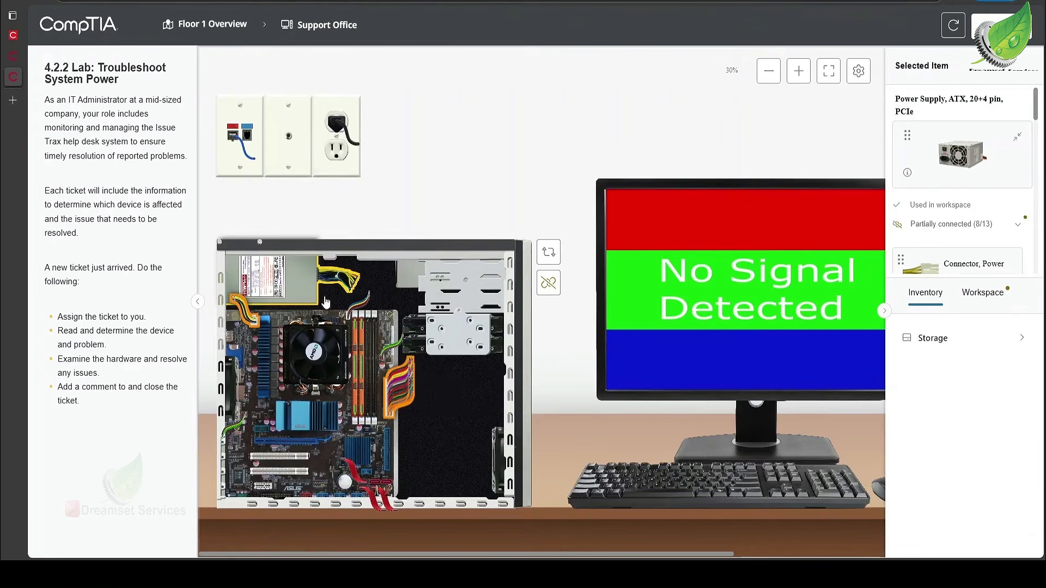
Show the back of the system case and check the AC power cable and power strip connections.
left_click(548, 252)
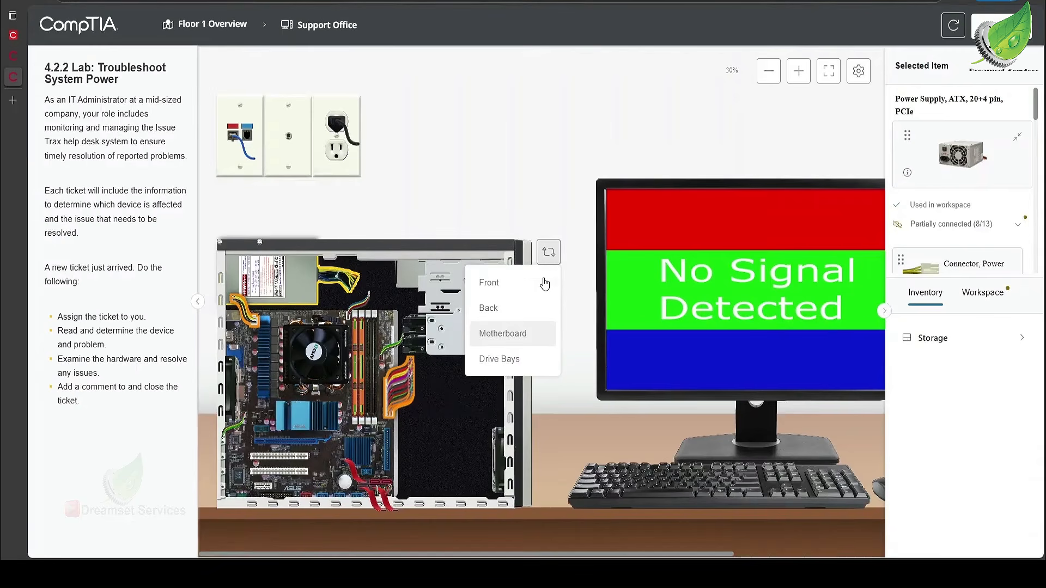
left_click(511, 314)
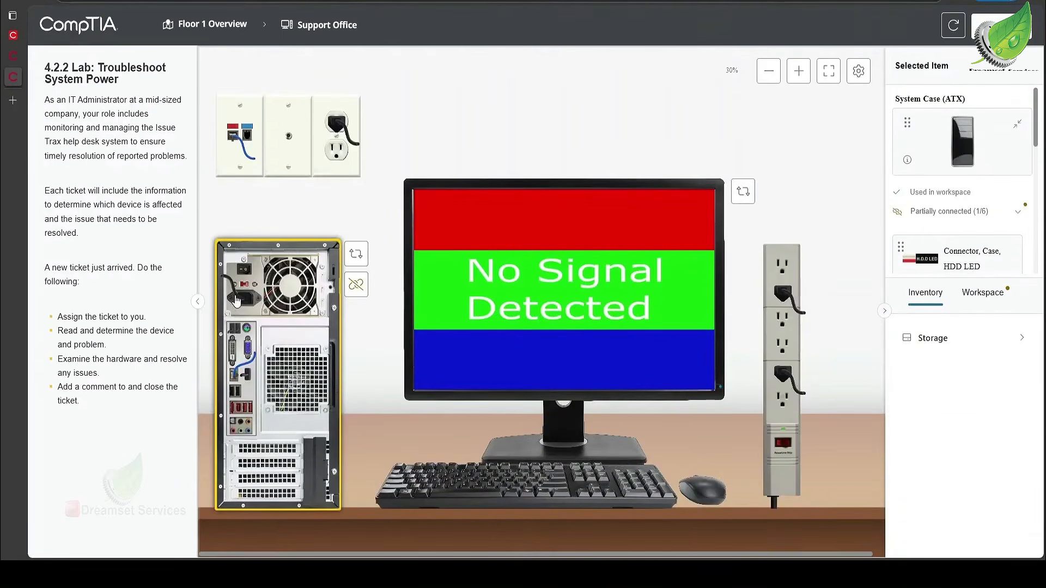
left_click(243, 299)
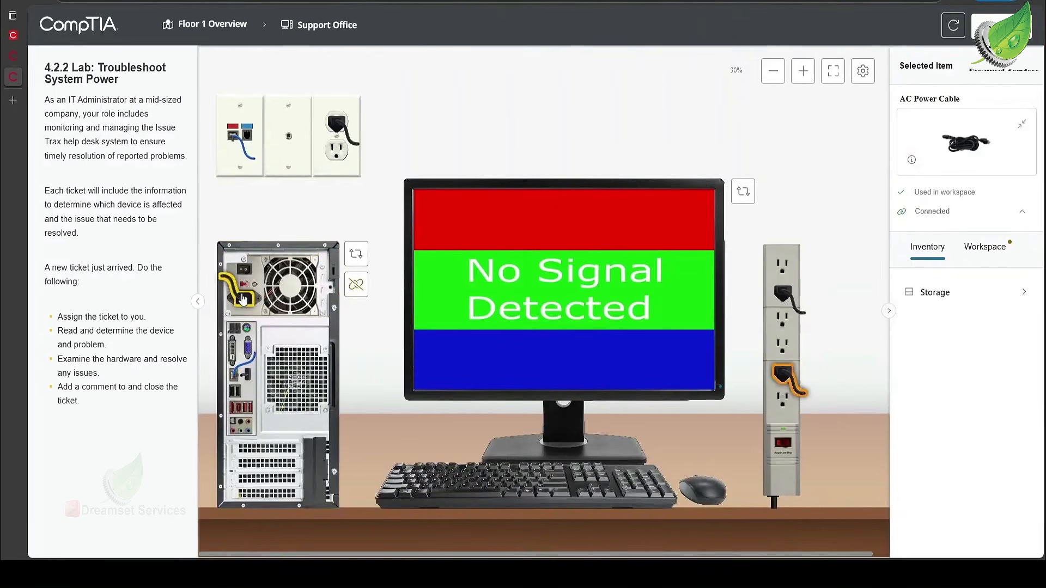
left_click(793, 295)
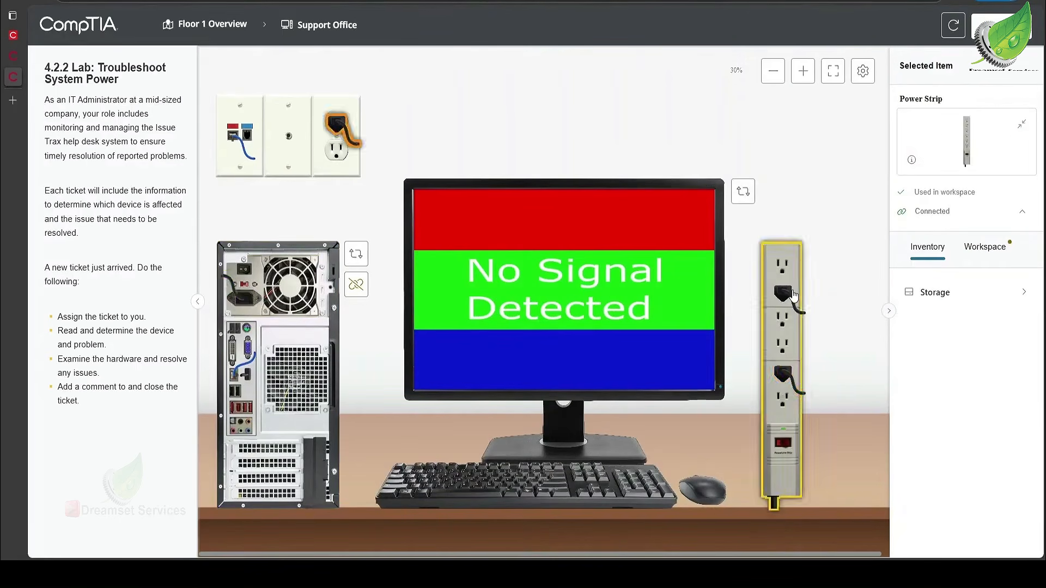
left_click(785, 295)
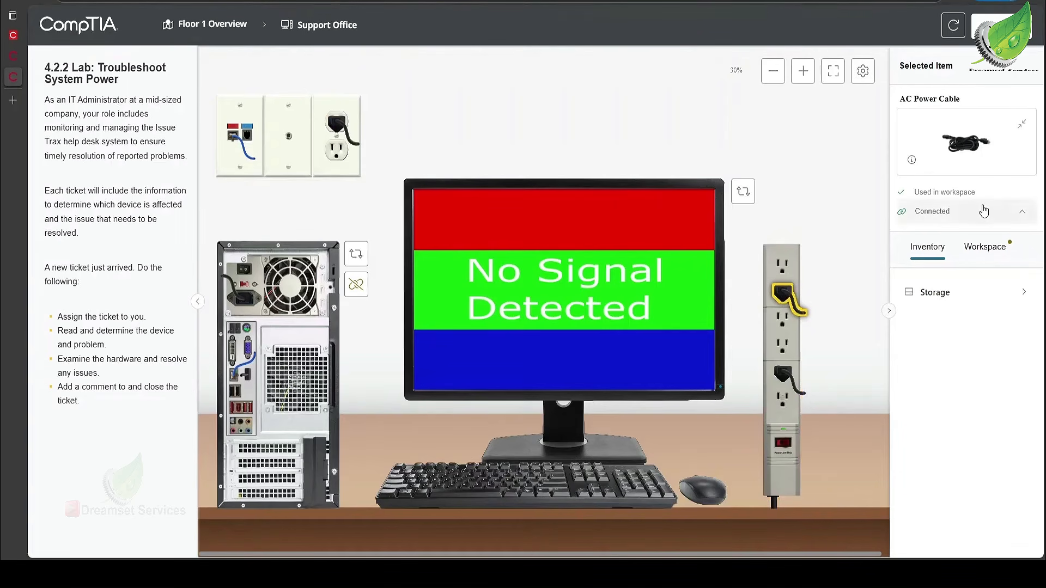
Set the voltage selector on the power supply at the back of the system case to 115 volts.
left_click(292, 284)
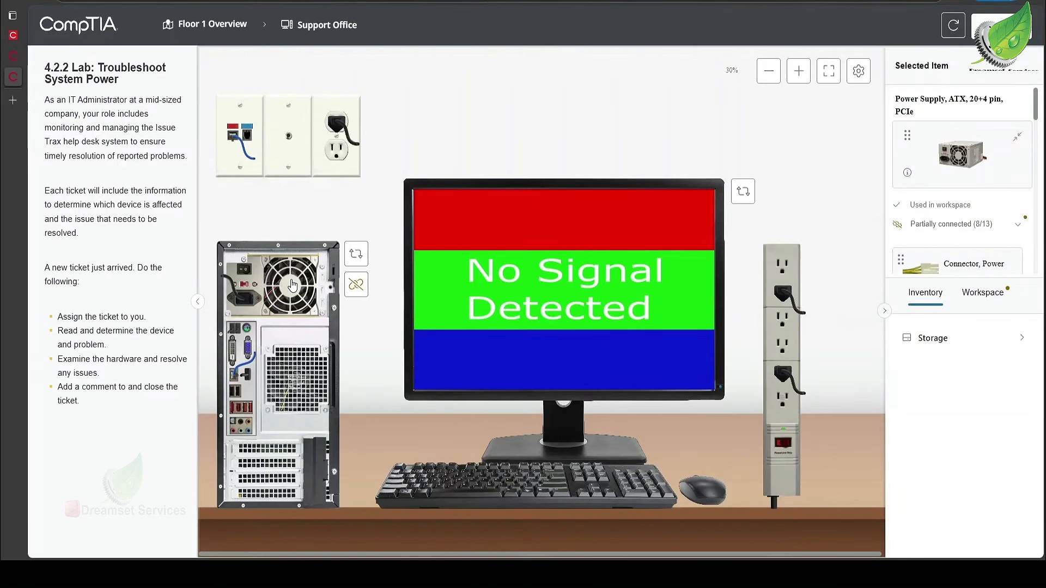
scroll(250, 289, "up", 4)
scroll(267, 292, "up", 2)
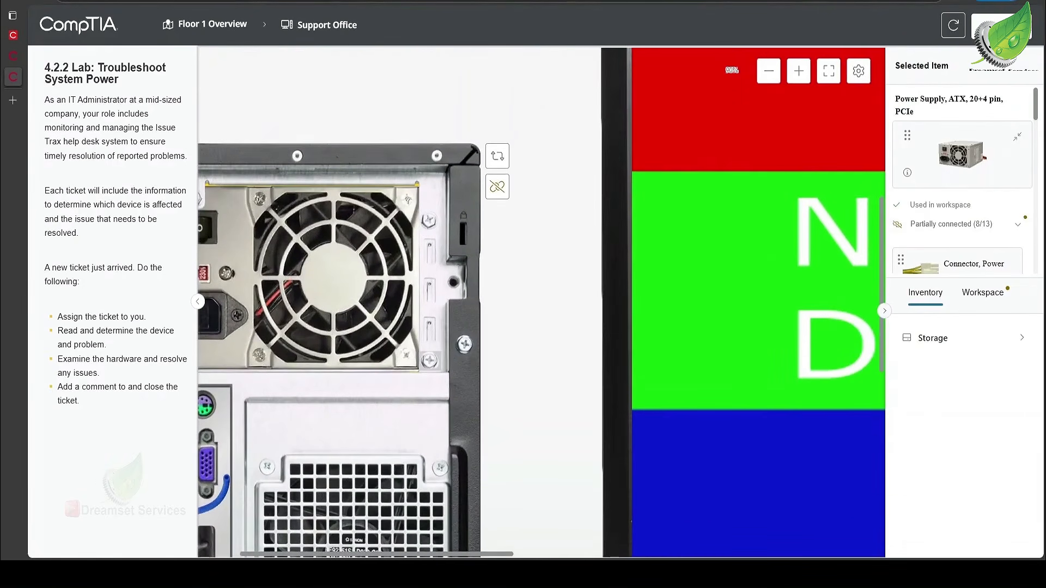
left_click_drag(502, 555, 410, 551)
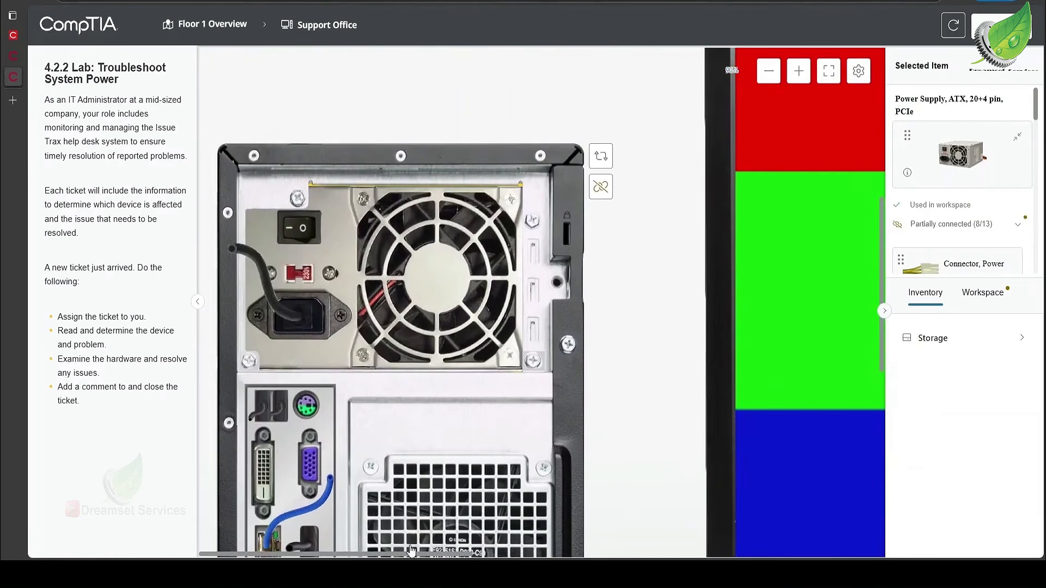
left_click(297, 278)
left_click(303, 278)
left_click(303, 279)
Power on the computer from the front of the system case and run pwd in its terminal.
left_click(600, 157)
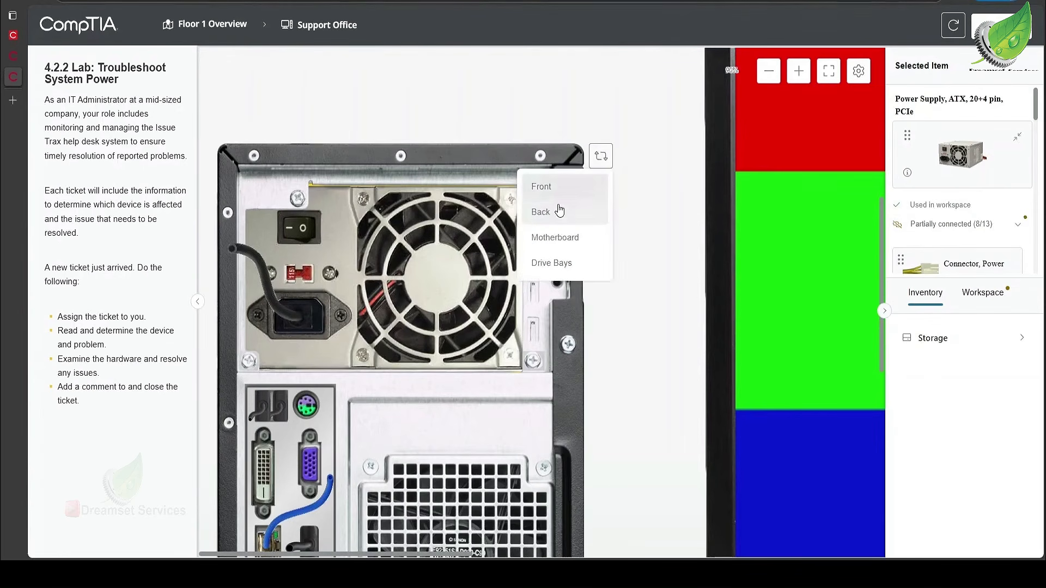
left_click(543, 187)
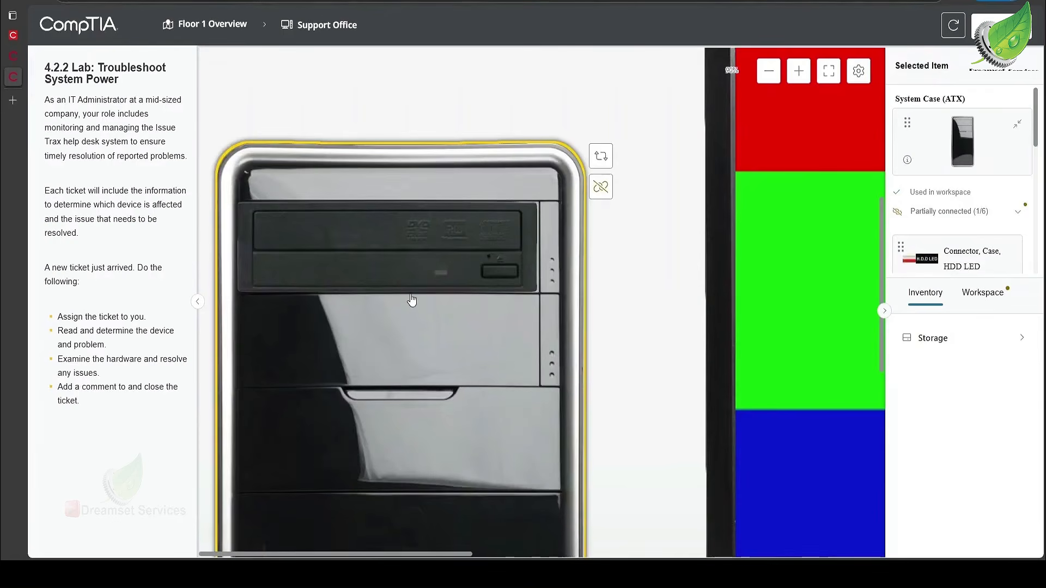
scroll(413, 299, "down", 5)
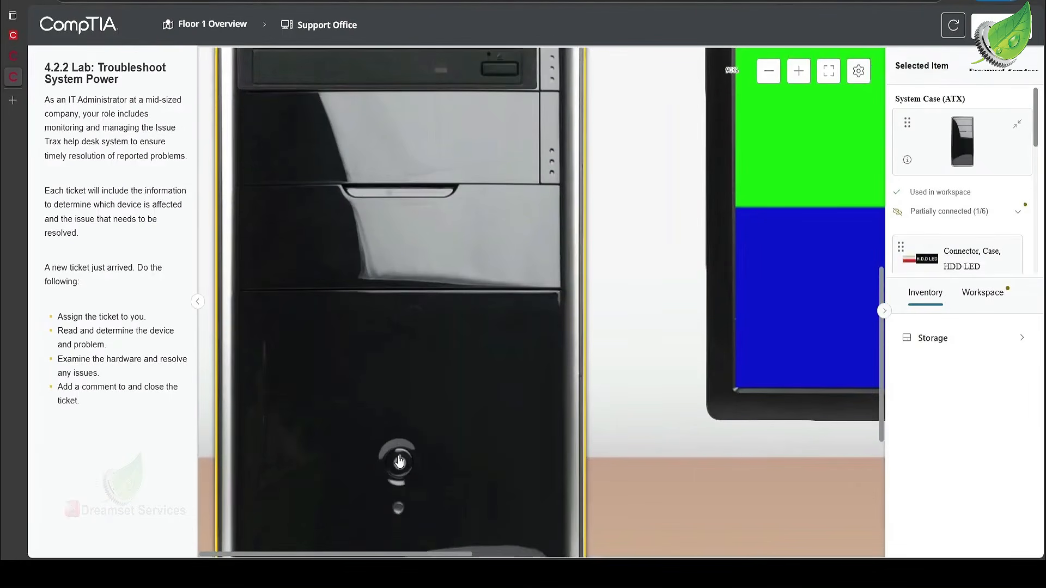
left_click(399, 462)
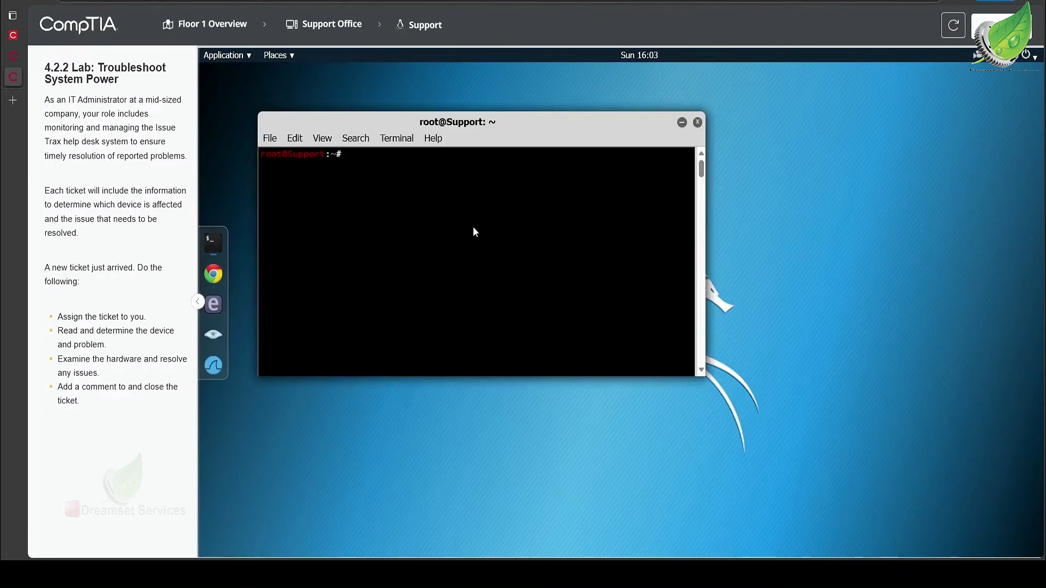
type("pwd")
key("Return")
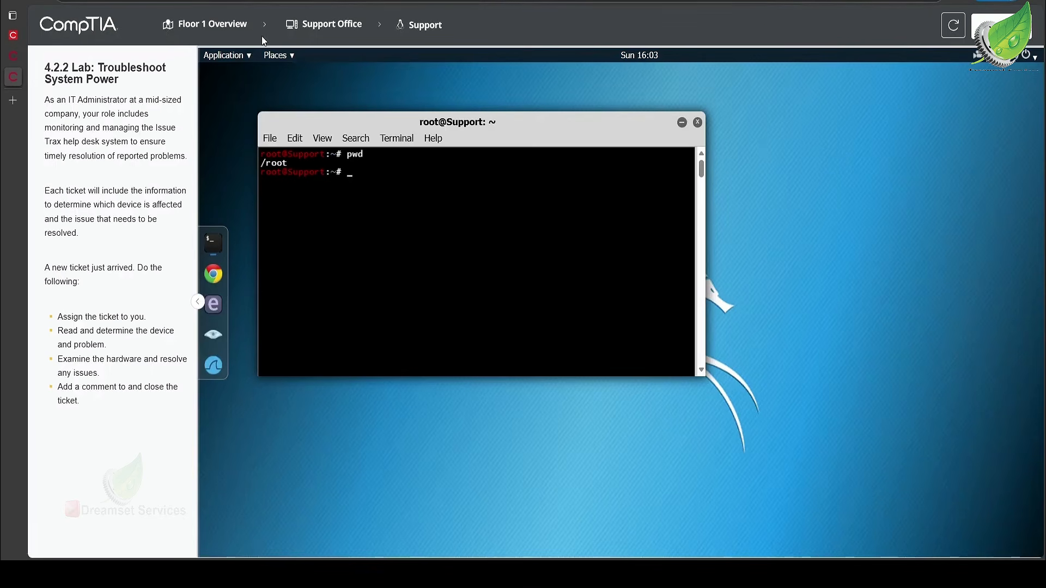
On the ITAdmin computer, add a ticket comment greeting the requester by name, followed by "the problem has been resolve. Have a great day :)".
left_click(230, 27)
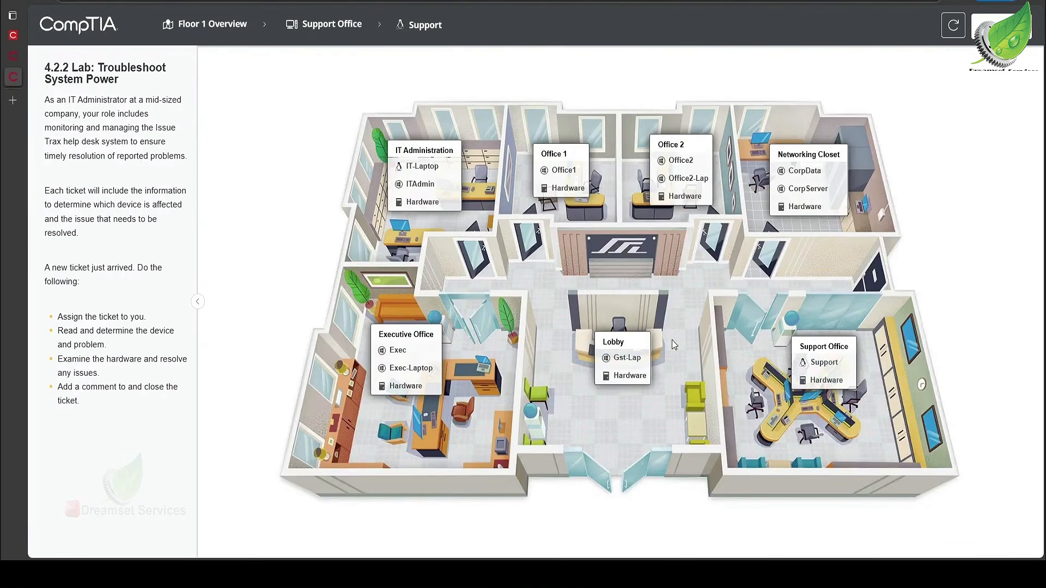
left_click(423, 186)
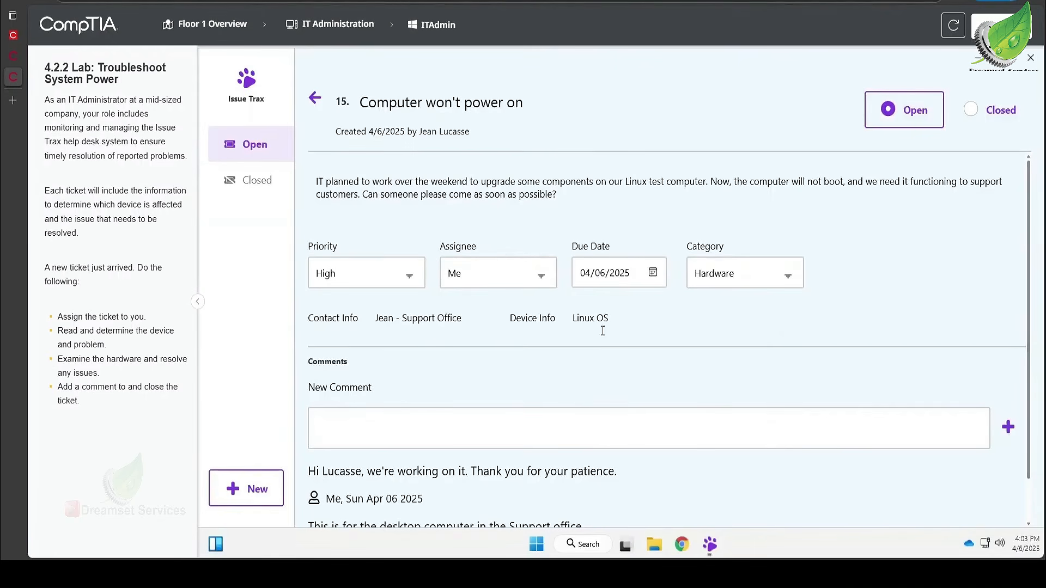
left_click(382, 414)
type("Hi Lucsss")
key("BackSpace")
key("BackSpace")
key("BackSpace")
type("asse , the problem has")
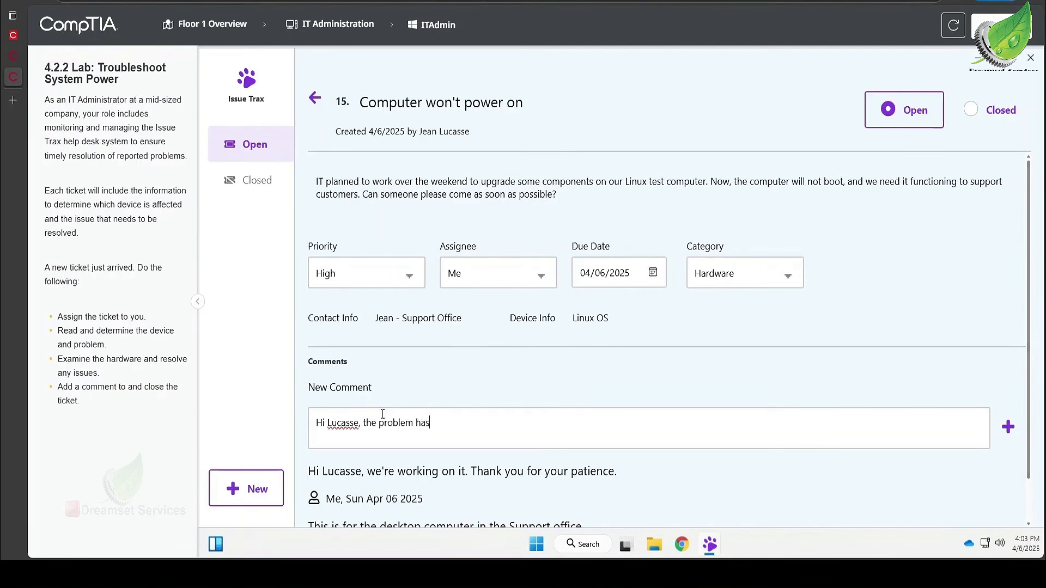
type(" been resolve. Have a grat")
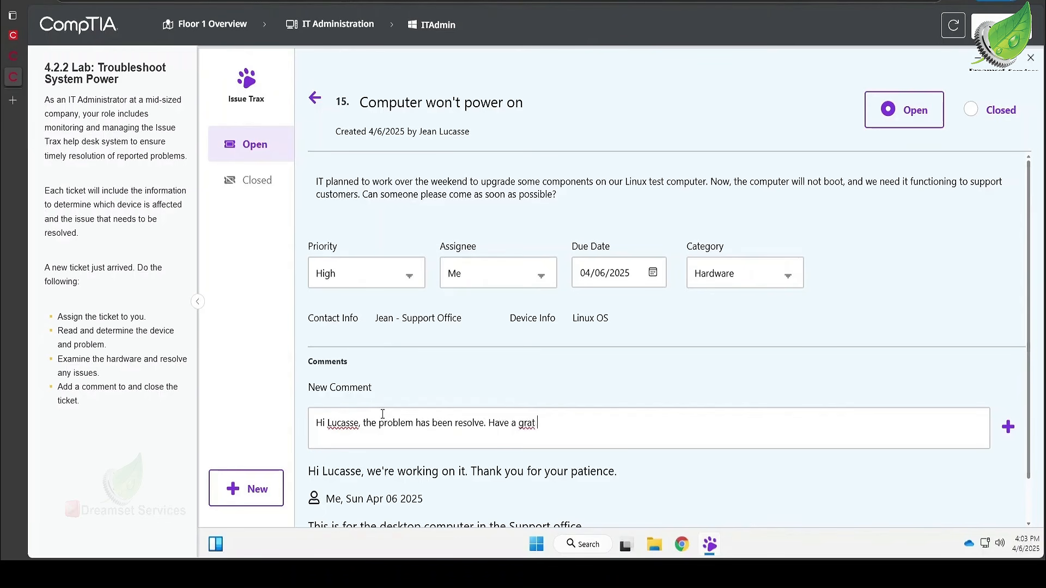
key("BackSpace")
key("BackSpace")
type("eat day :)")
left_click(1012, 426)
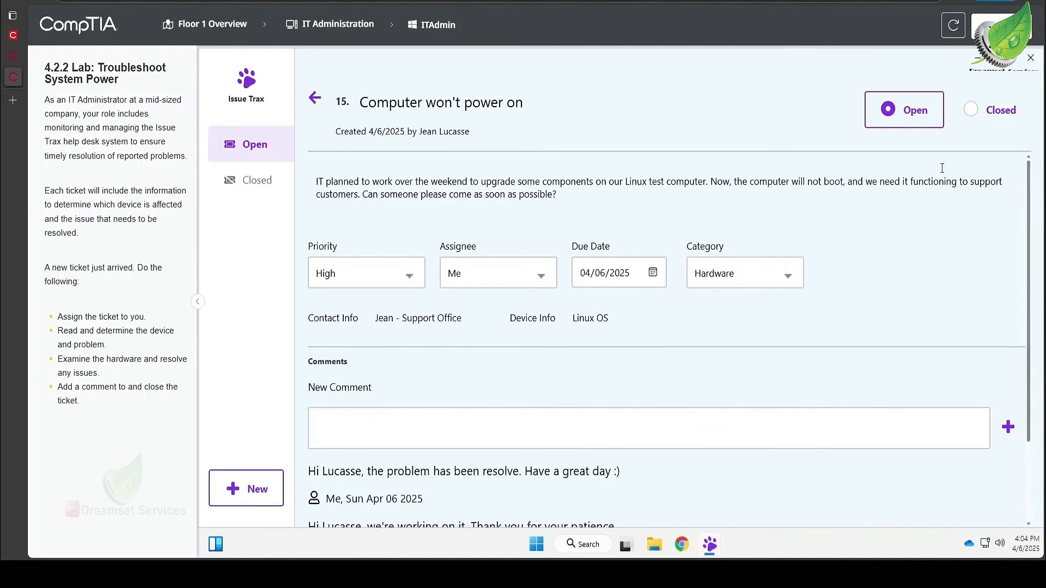
Set the "Computer won't power on" ticket to Closed and return to the open tickets list.
left_click(991, 112)
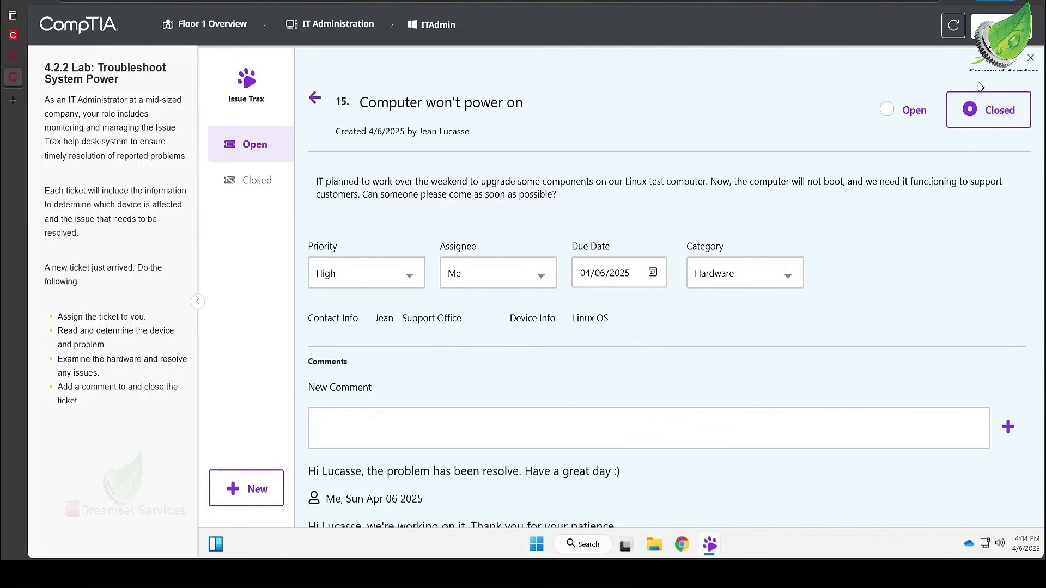
left_click(318, 100)
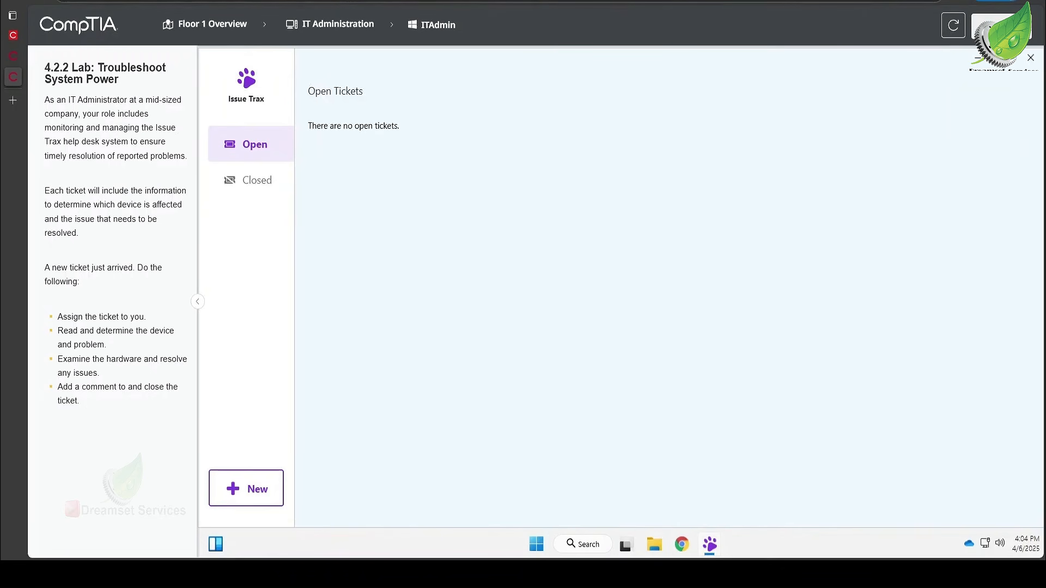
Submit the lab for a score and review the task summary in the report.
left_click(1001, 27)
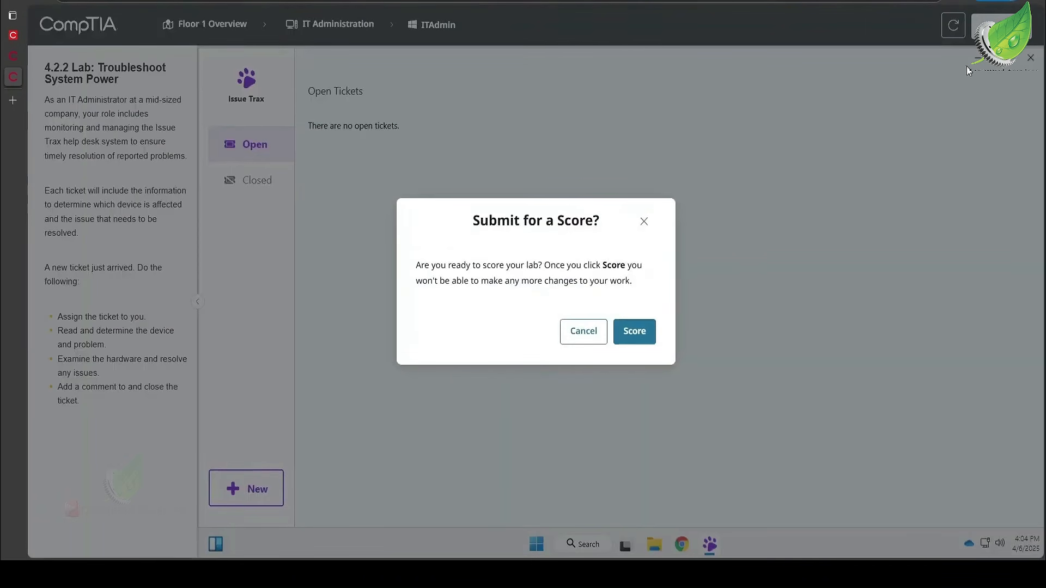
left_click(632, 332)
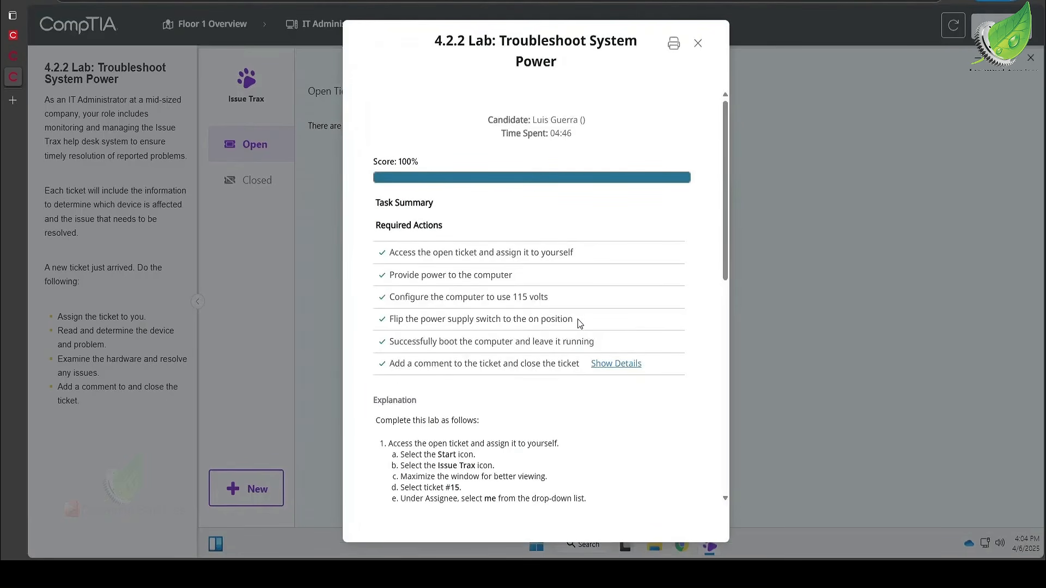
scroll(552, 316, "down", 1)
scroll(553, 316, "down", 2)
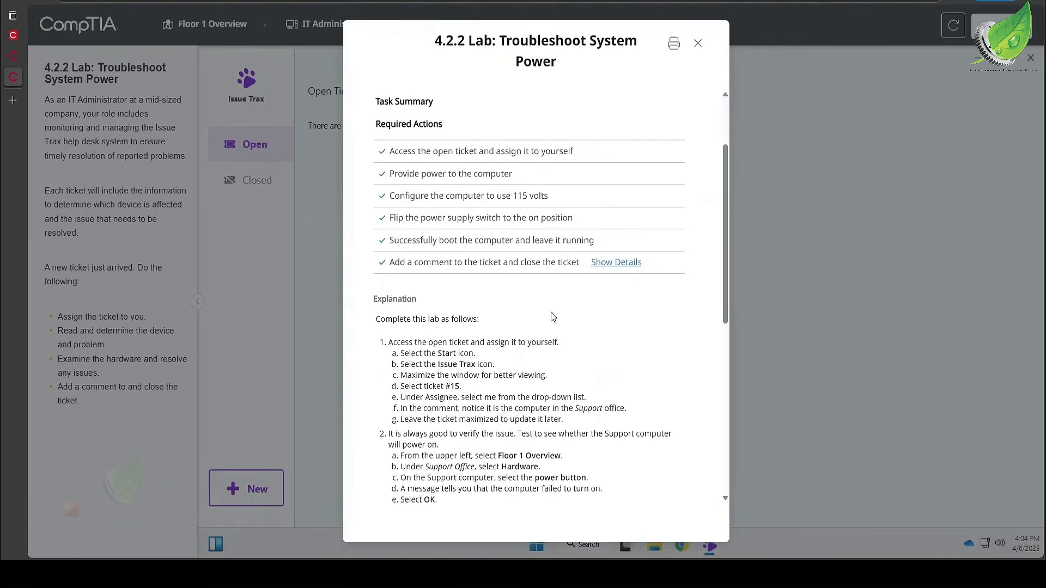